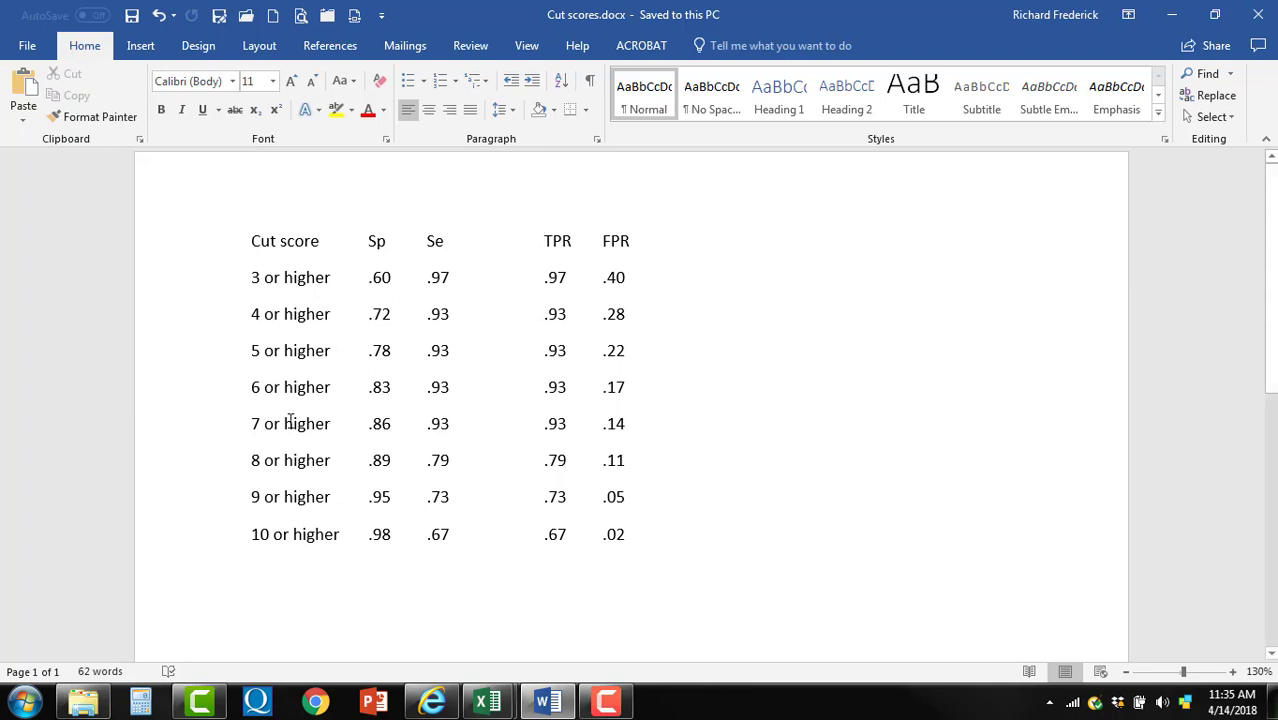
- Examine the cut score table, comparing the rows from 4 to 7 or higher and the Se, TPR and FPR column headings
drag(251, 314, 446, 423)
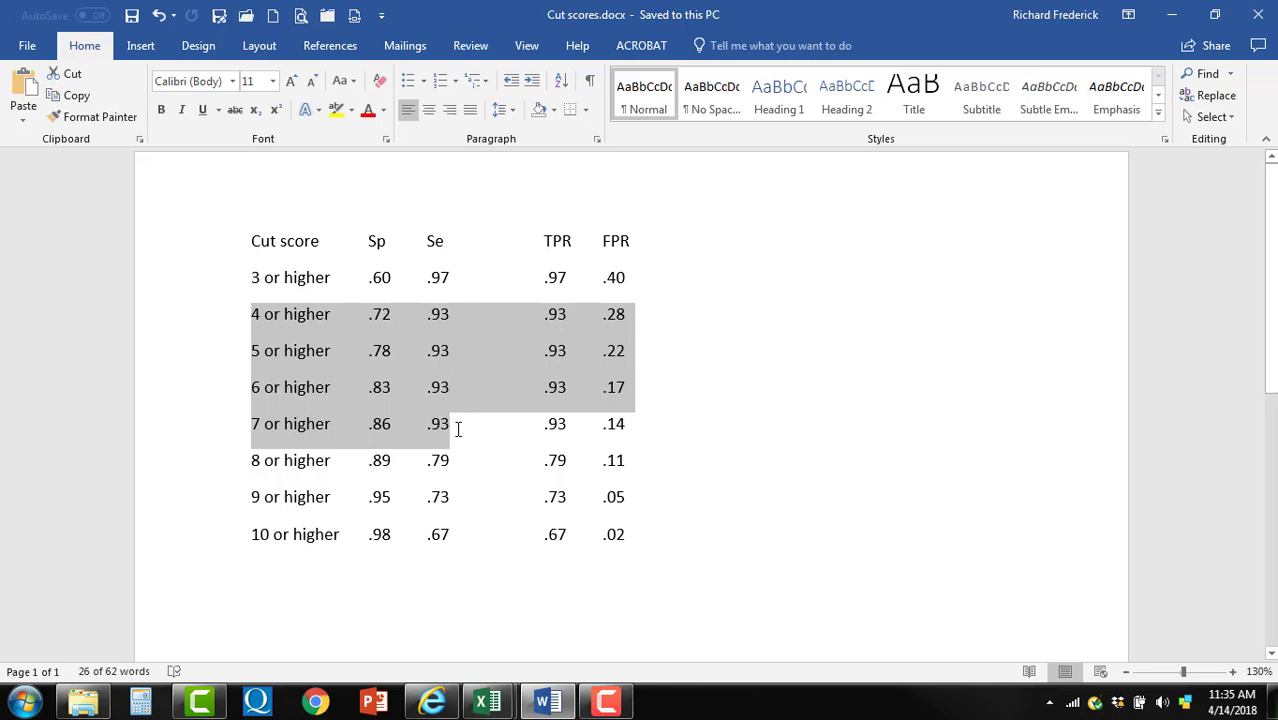
click(546, 534)
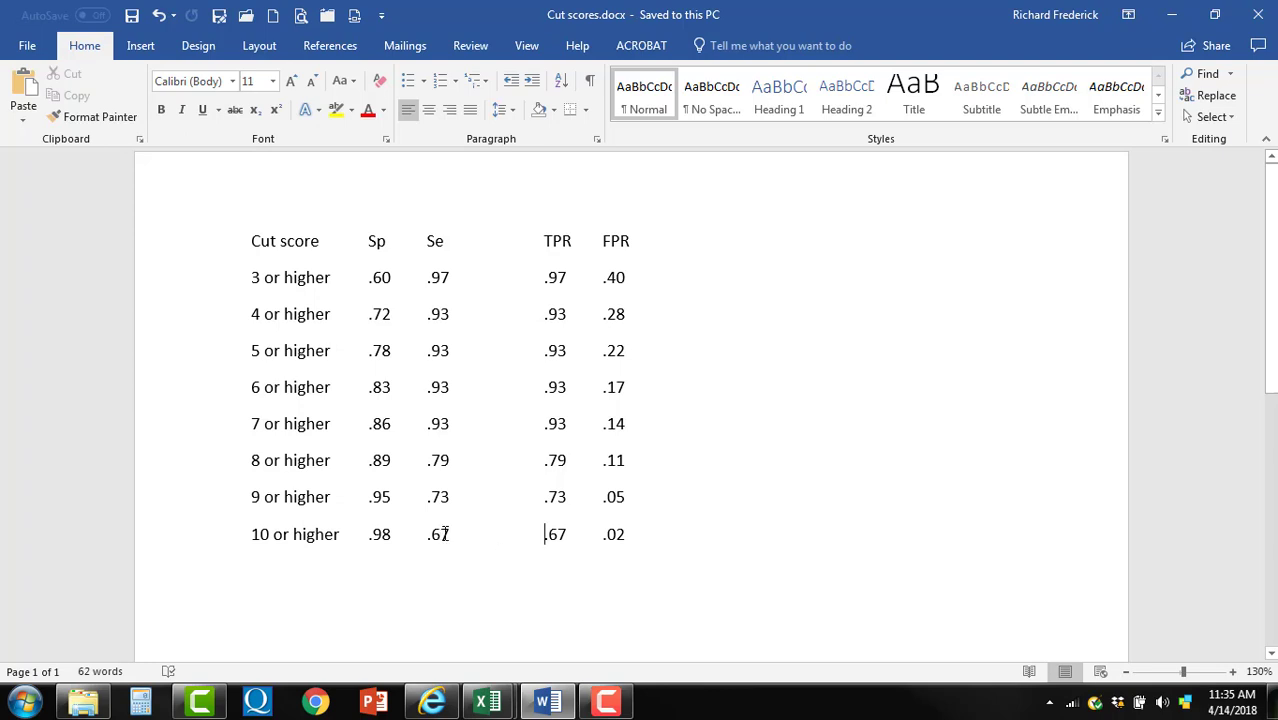
drag(545, 240, 613, 251)
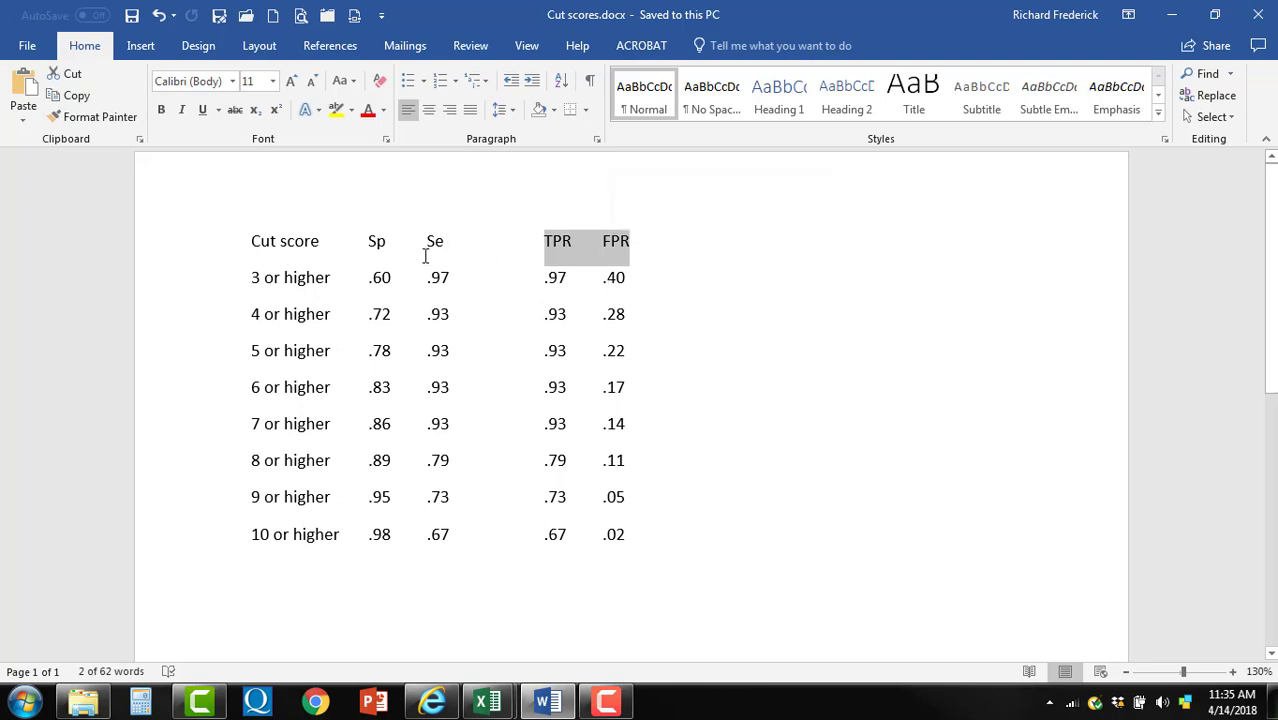
drag(425, 256, 571, 251)
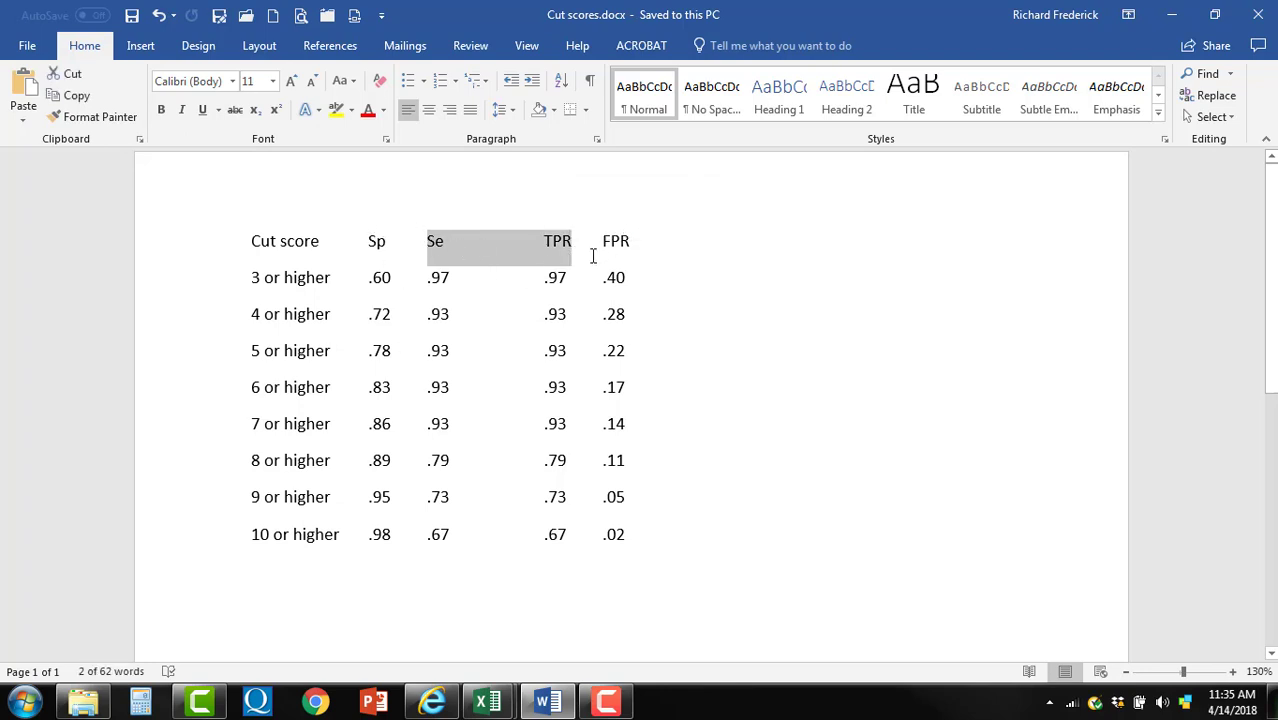
click(484, 241)
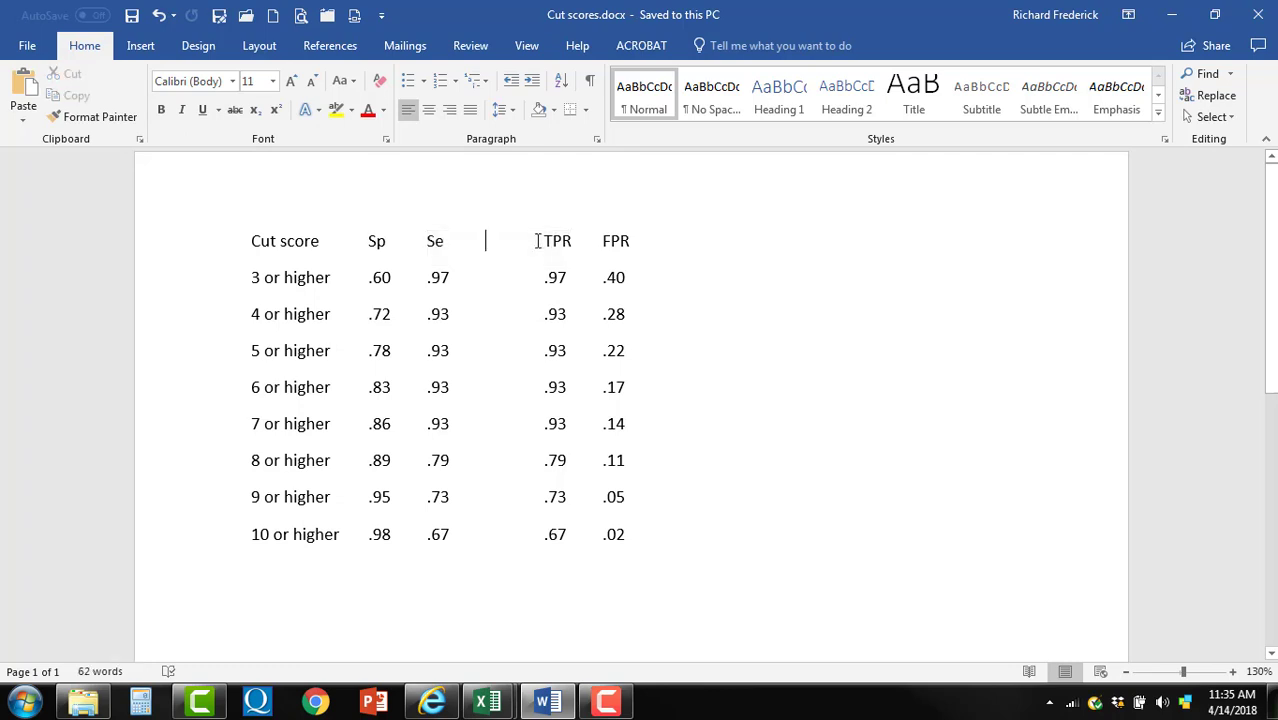
drag(546, 241, 640, 243)
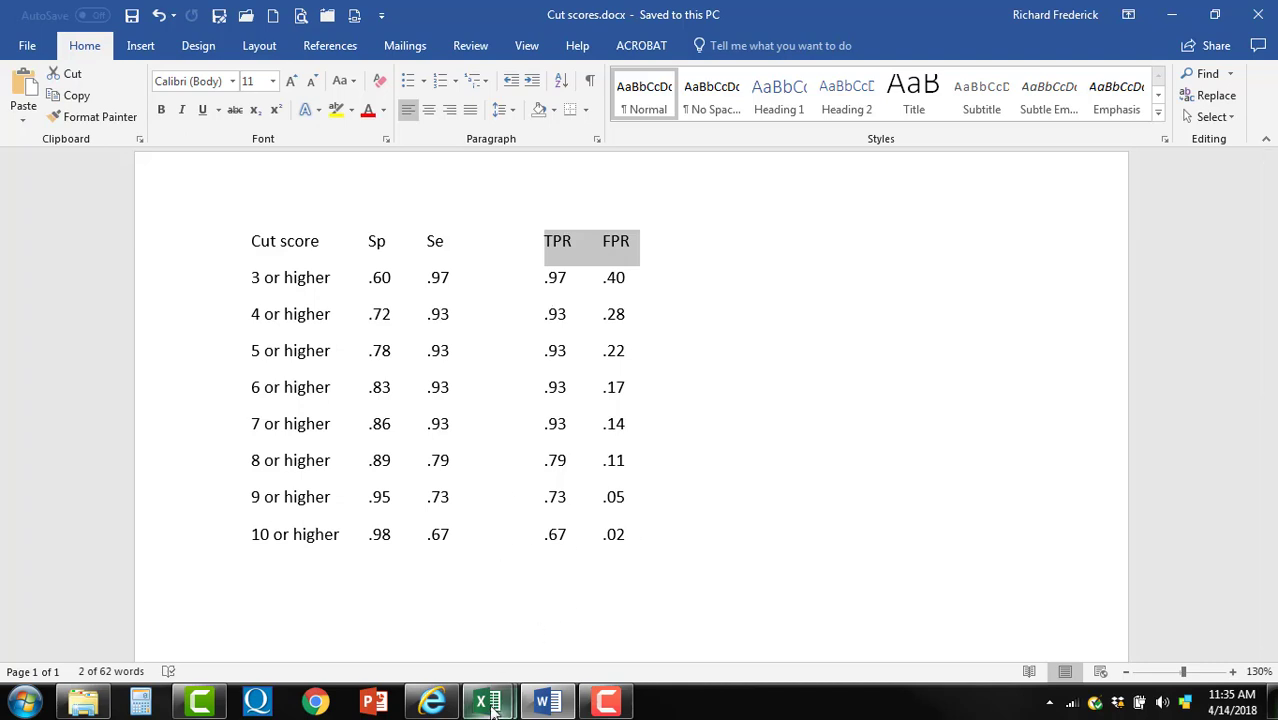
- Switch to Internet Explorer and look over the website's Files page for the Test validation summary (TVS) link
click(435, 705)
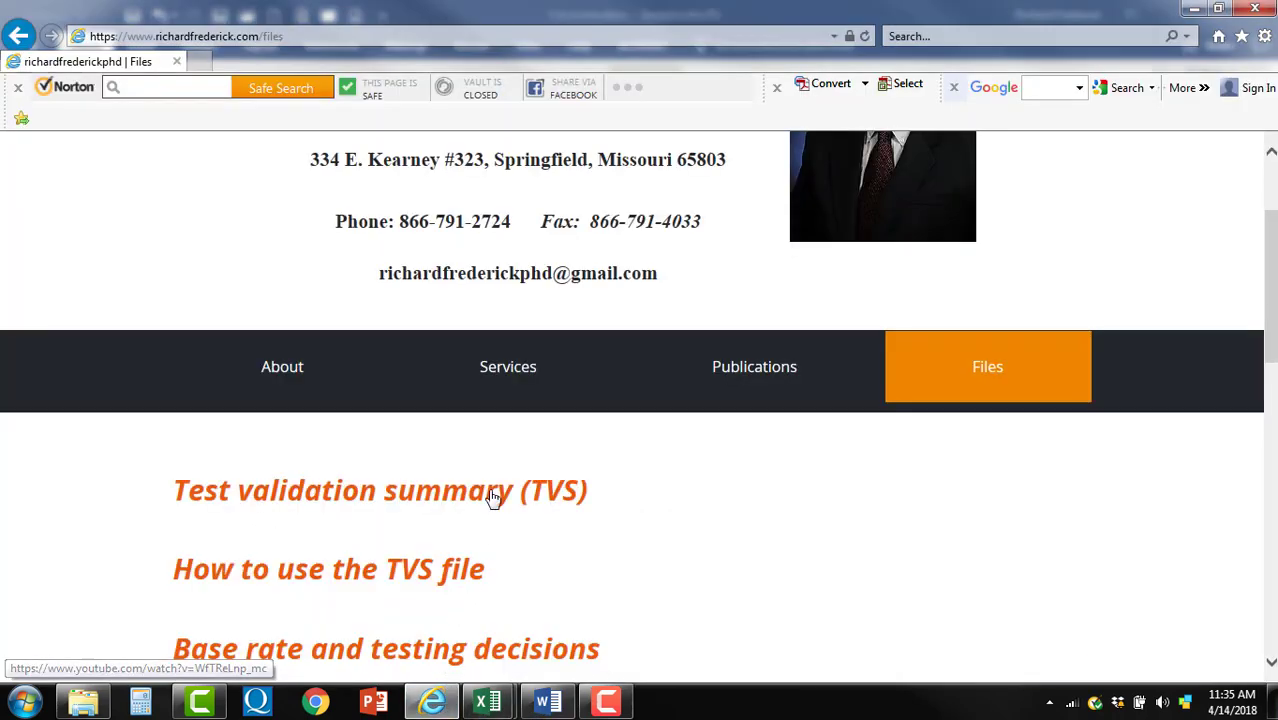
scroll(500, 480, up, 2)
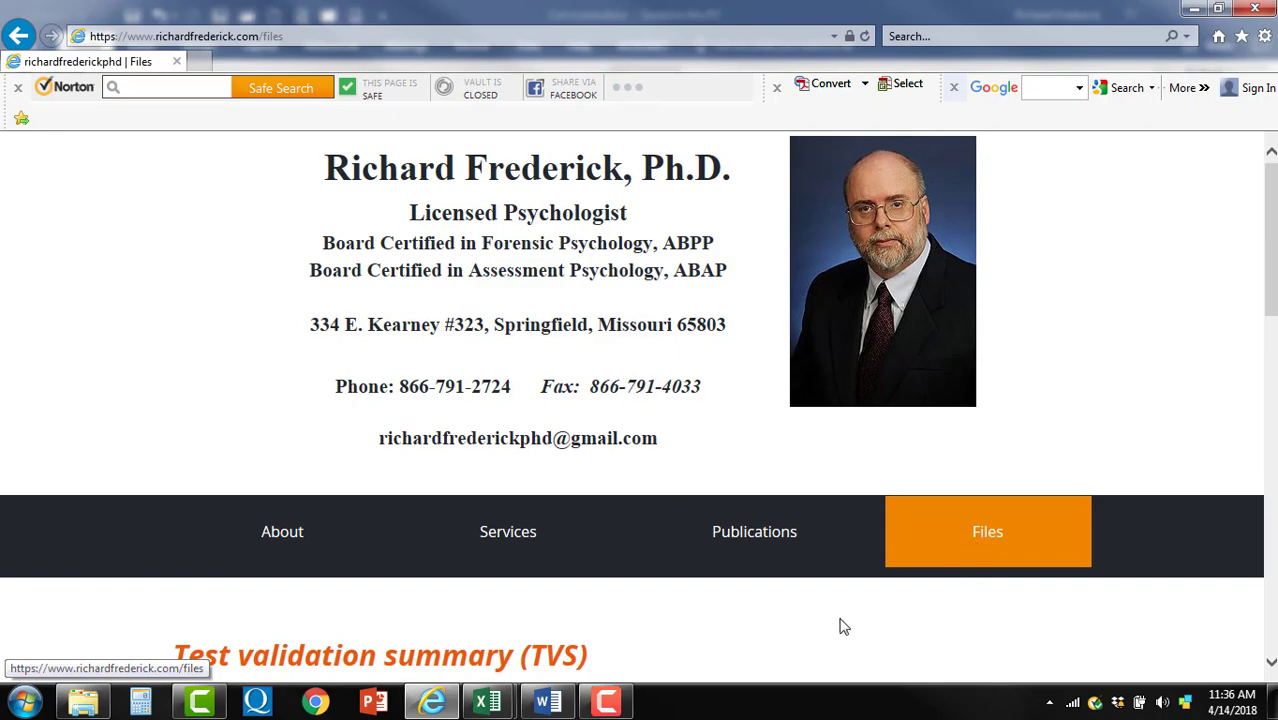
scroll(479, 613, down, 3)
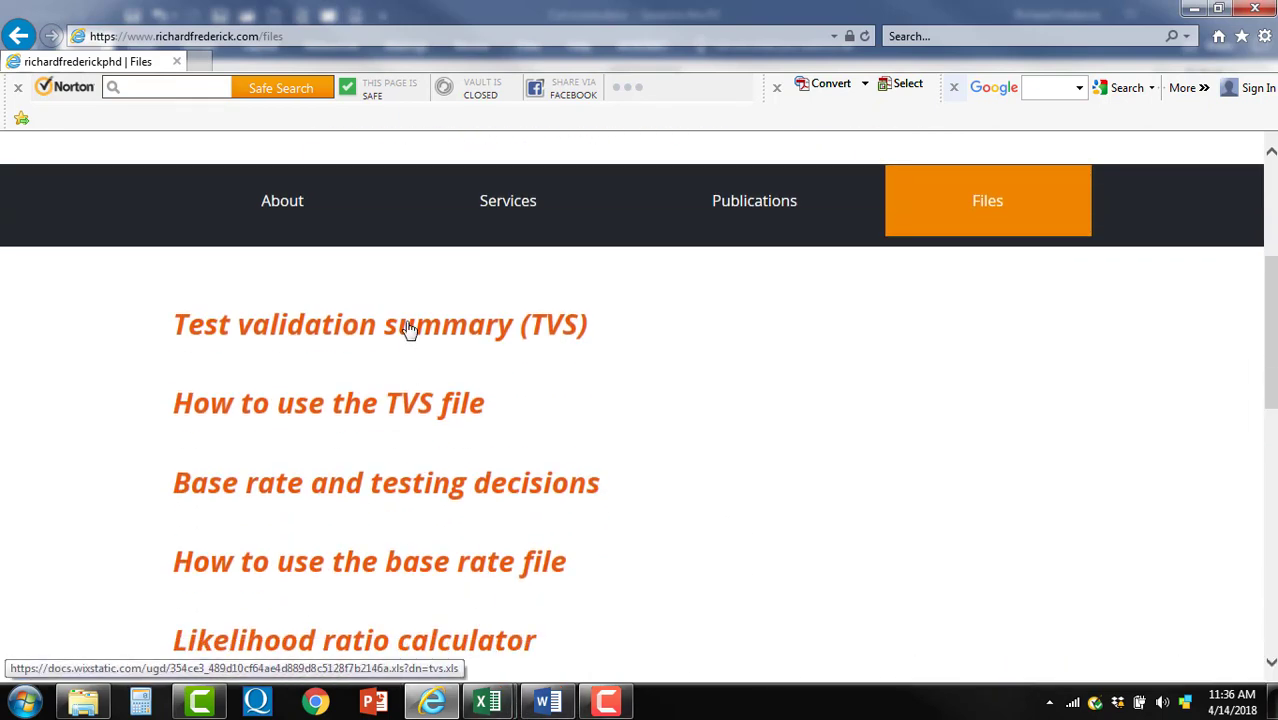
- Switch to Excel and look over the TVS for many cut scores.xls workbook and the single-sheet TVS.xls workbook
mouse_move(470, 708)
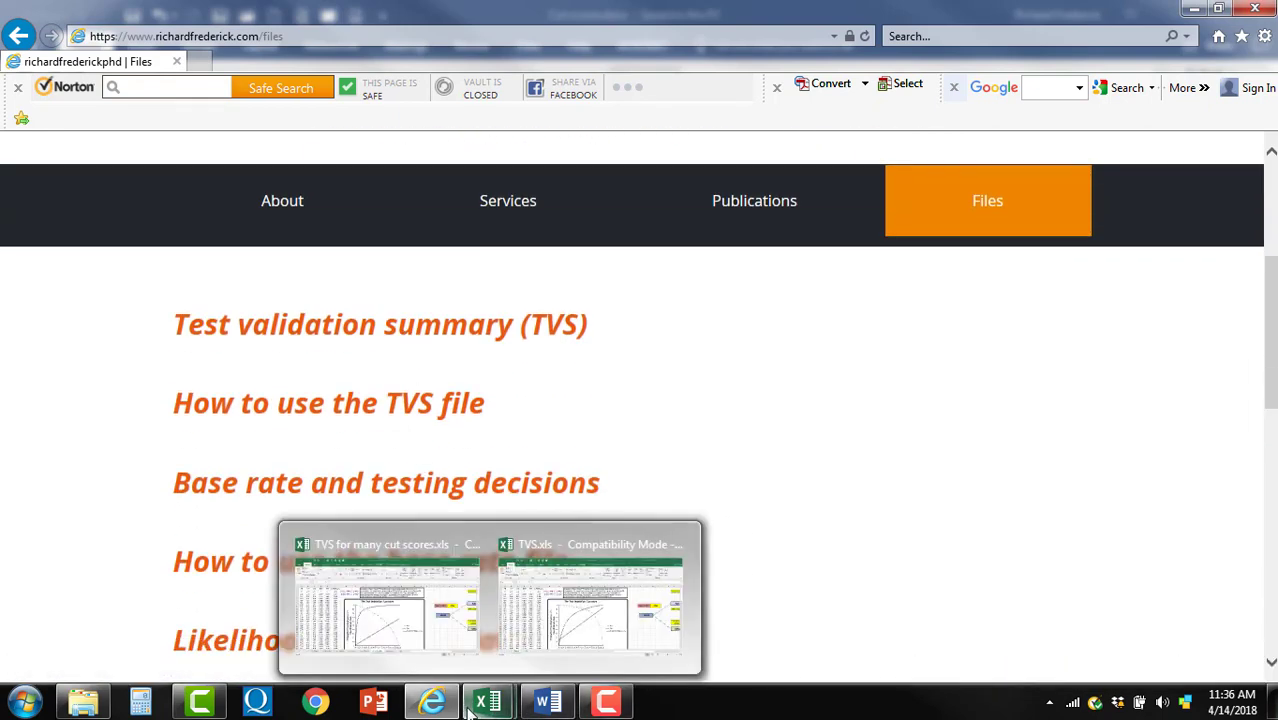
click(447, 640)
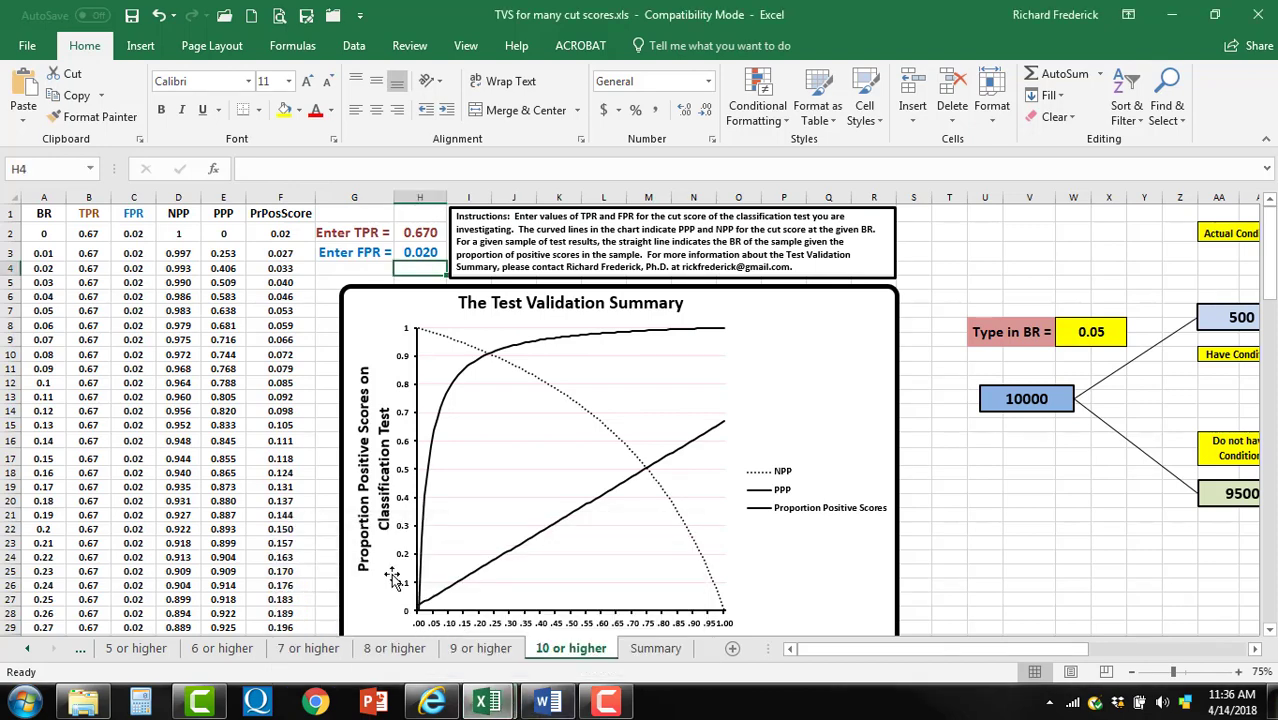
mouse_move(480, 702)
click(583, 606)
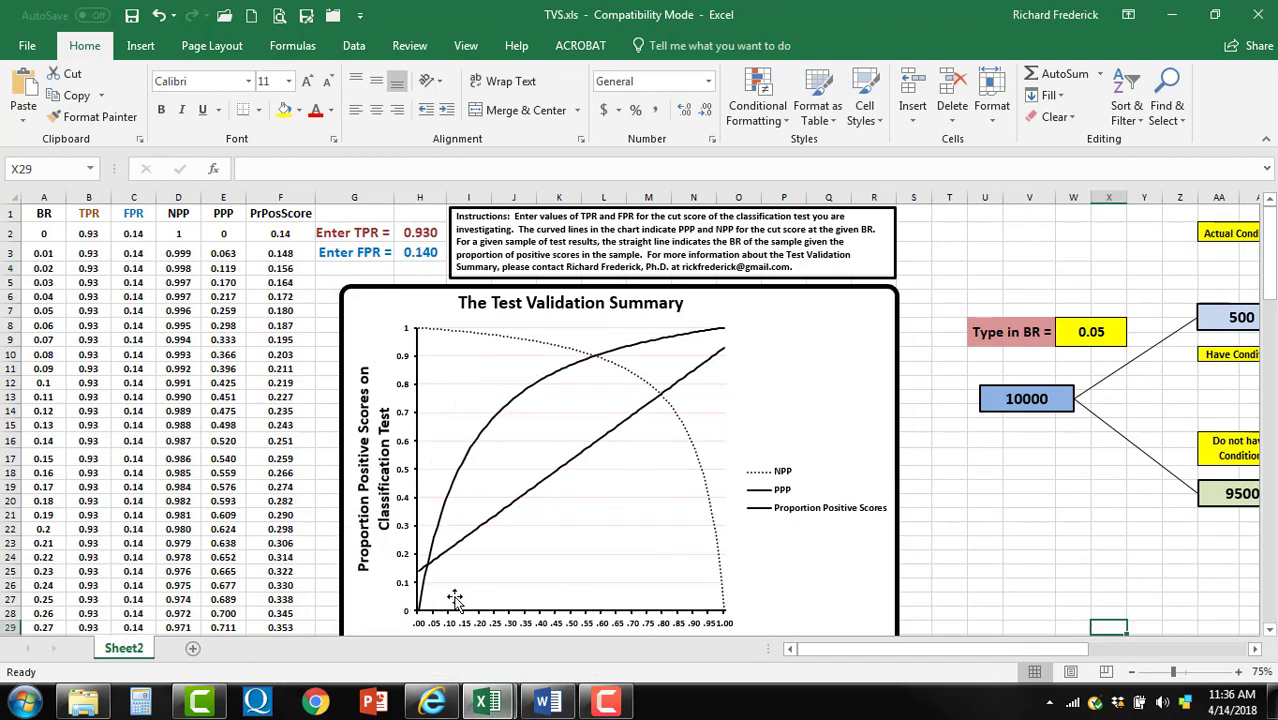
scroll(454, 600, down, 2)
scroll(453, 598, up, 1)
scroll(453, 598, up, 1)
- Switch to Cut scores.docx in Word, restore and widen its window, and place it beside the TPR and FPR entries of TVS.xls
click(547, 704)
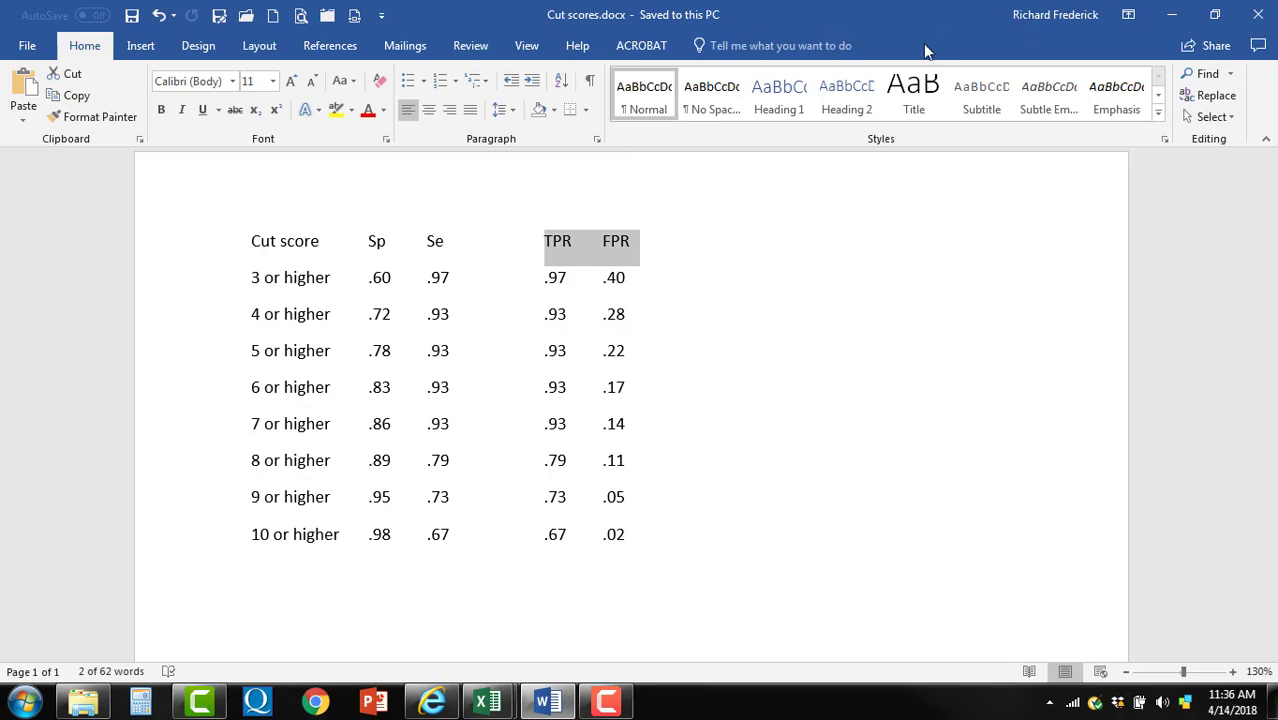
click(1214, 14)
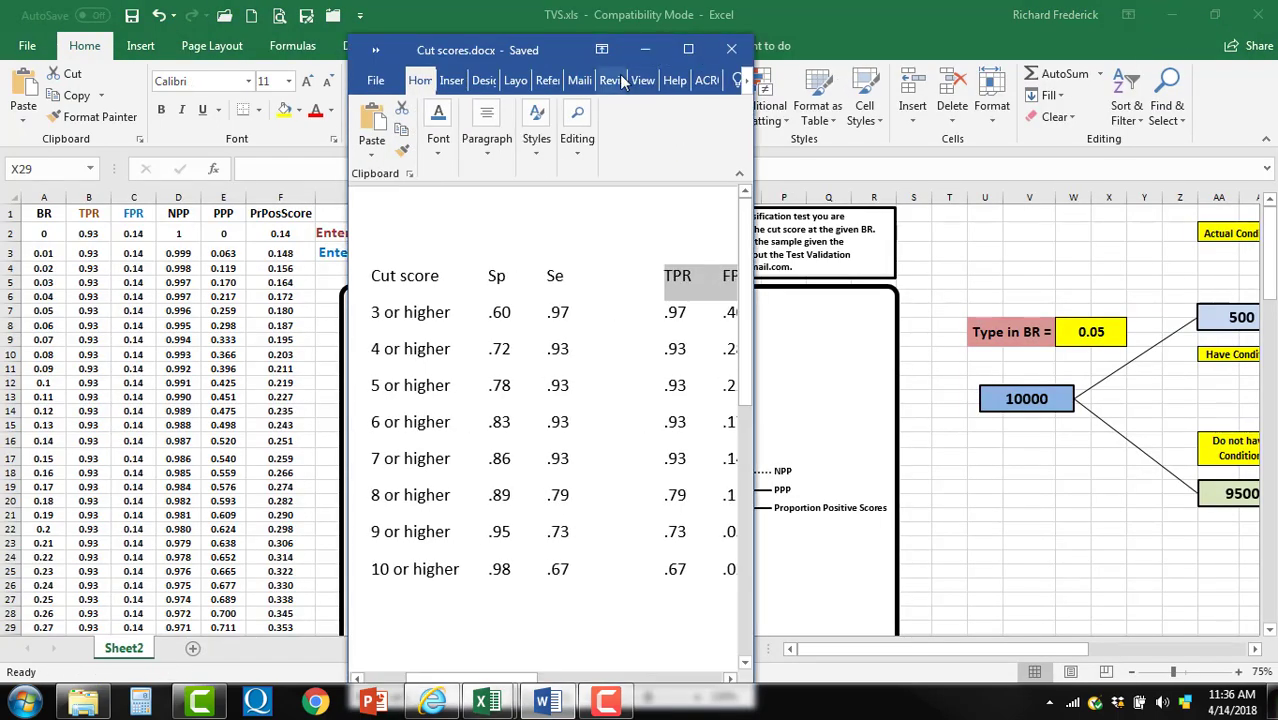
drag(756, 316, 850, 311)
drag(561, 51, 948, 11)
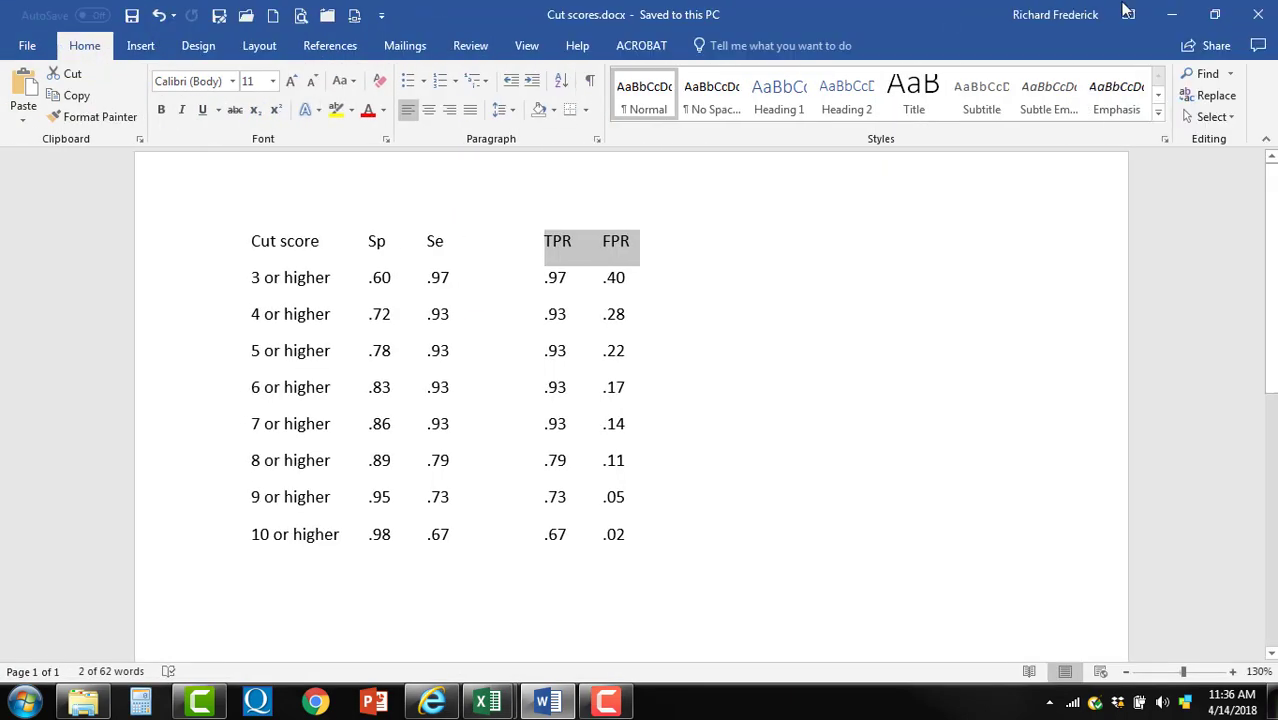
click(1213, 8)
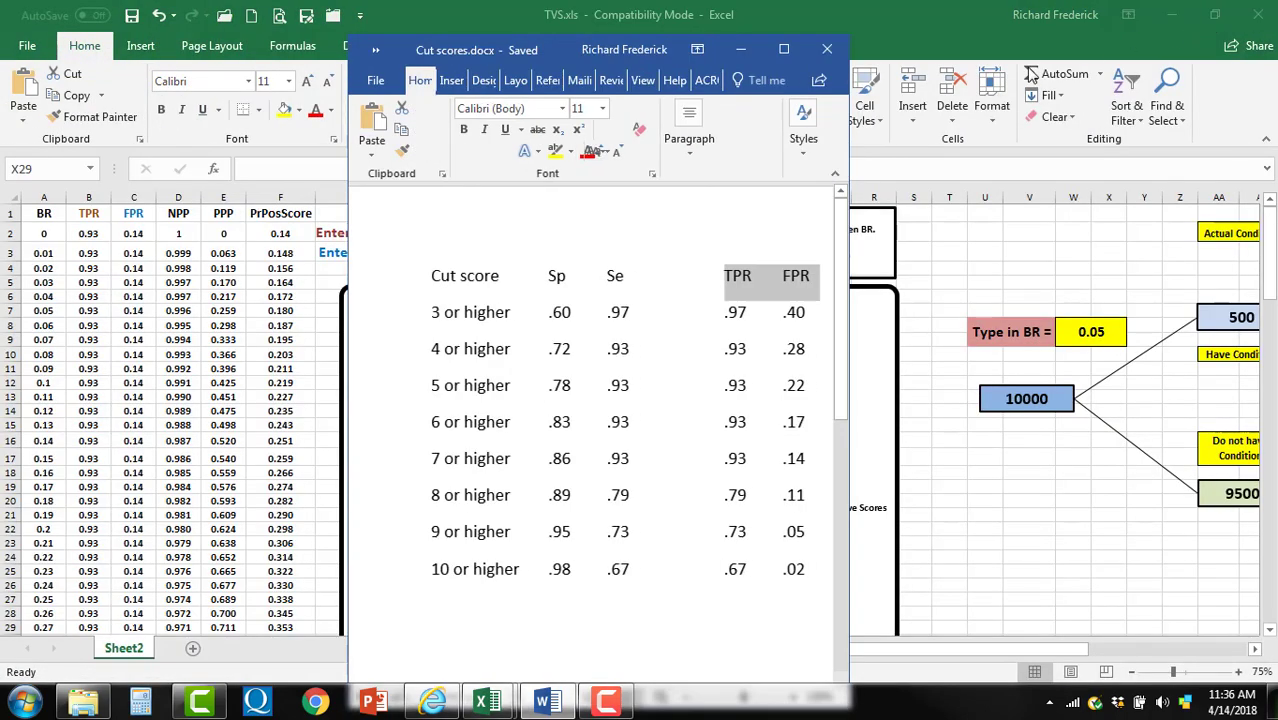
click(697, 49)
click(568, 58)
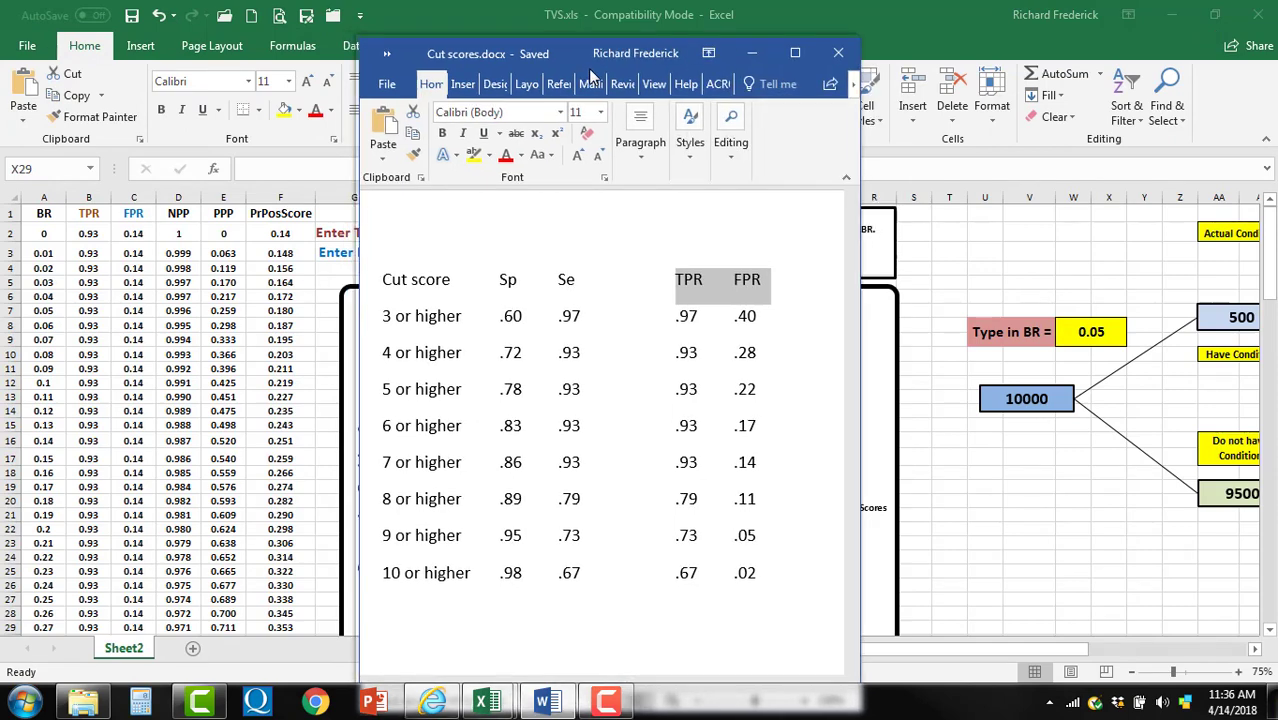
drag(568, 58, 889, 51)
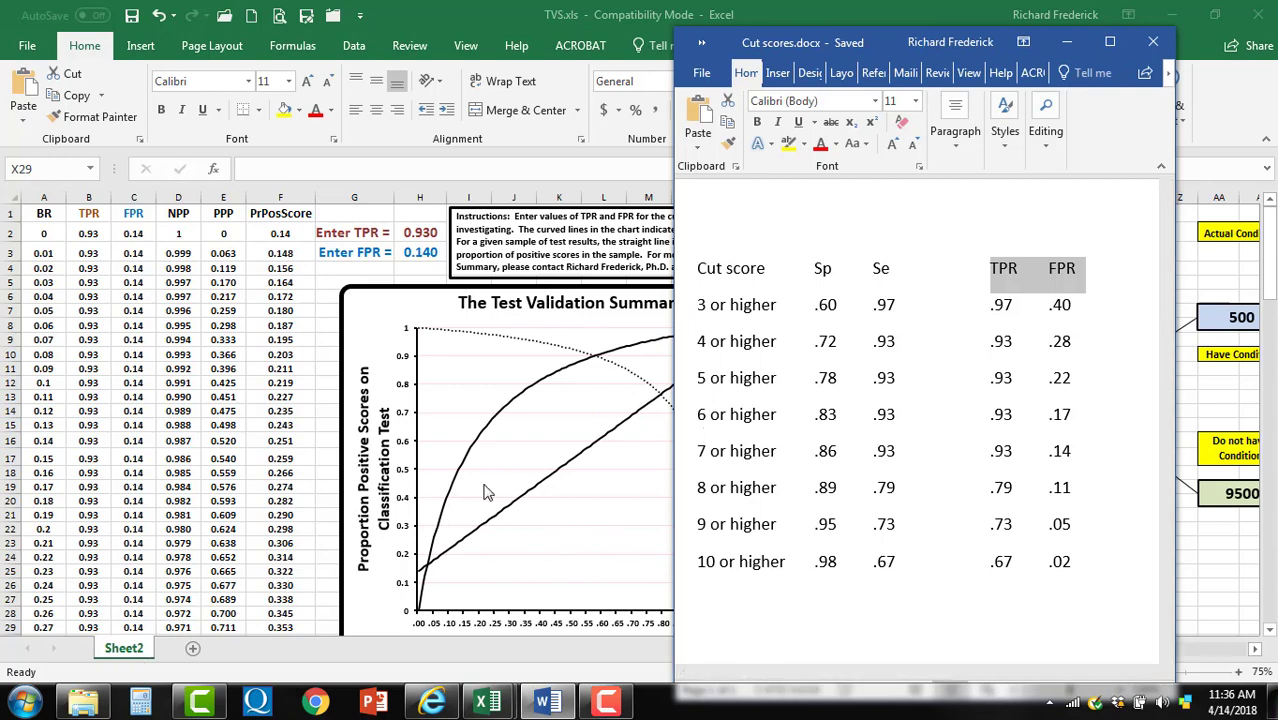
- Minimize the Cut scores.docx window and create a copy of Sheet2 at the end of TVS.xls
click(1062, 44)
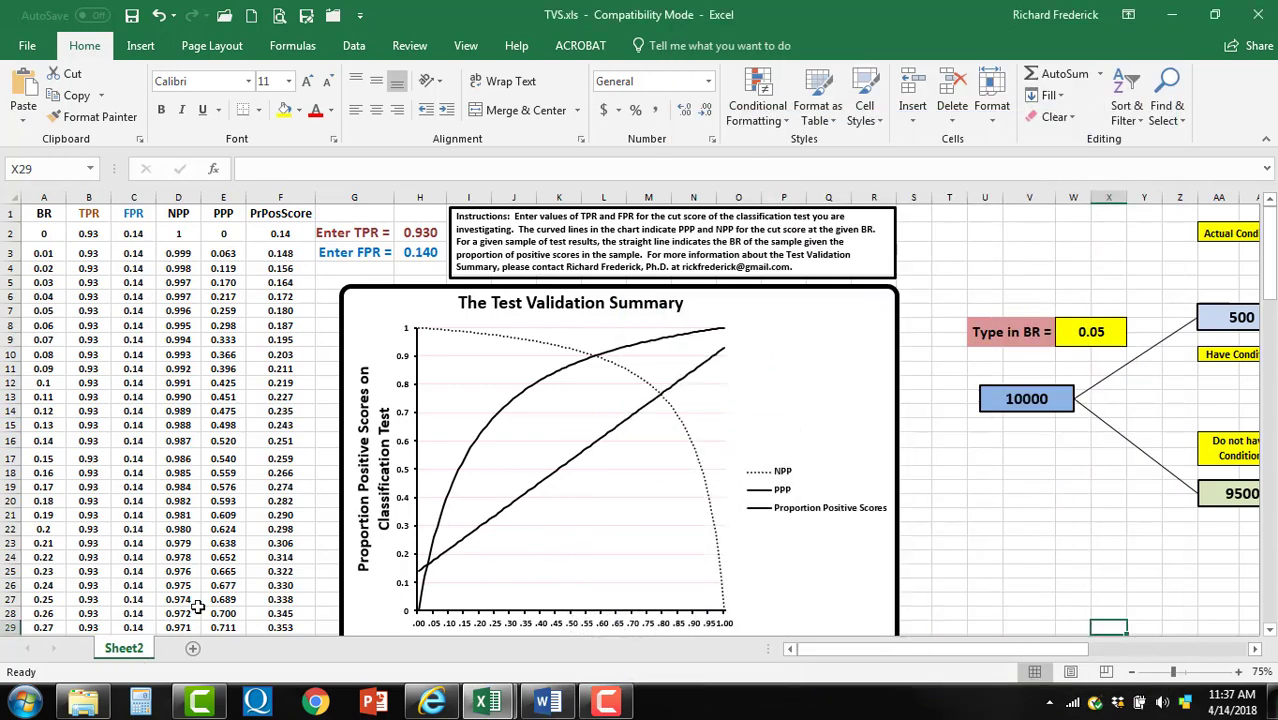
right_click(143, 648)
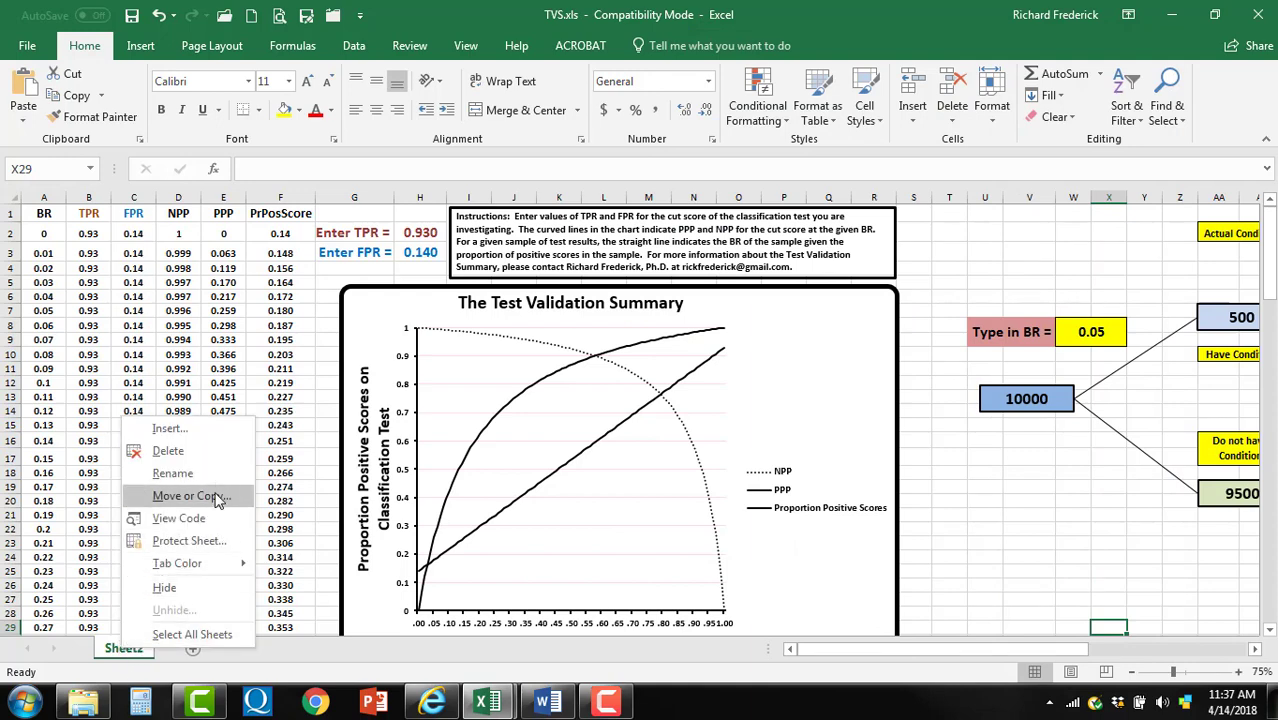
click(195, 496)
click(120, 565)
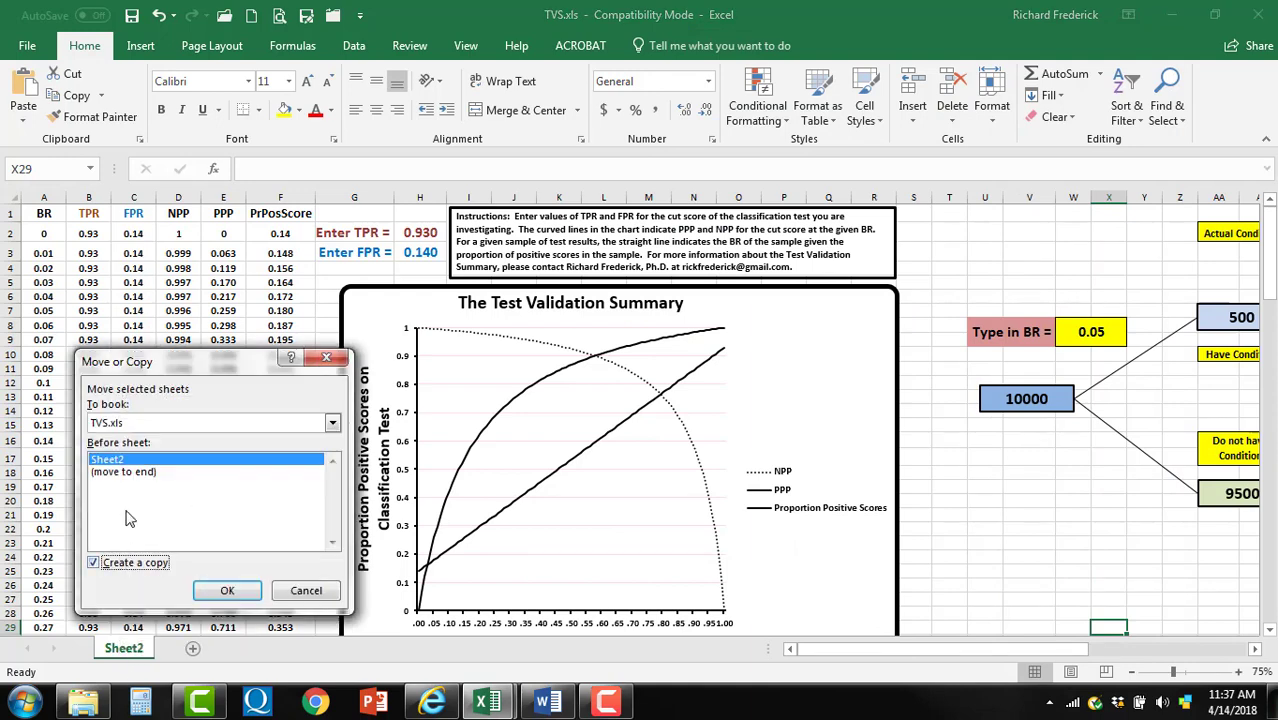
click(132, 474)
click(230, 590)
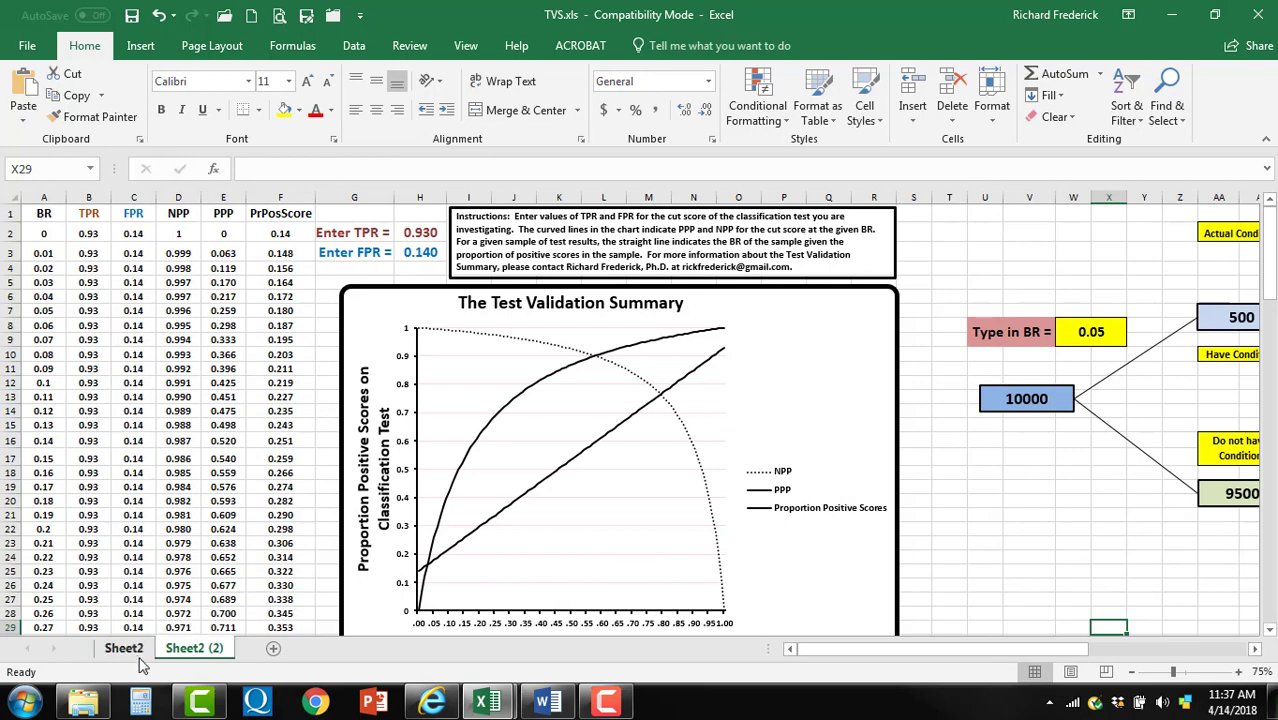
- Create another copy from the Sheet2 (2) worksheet at the end of TVS.xls
right_click(177, 652)
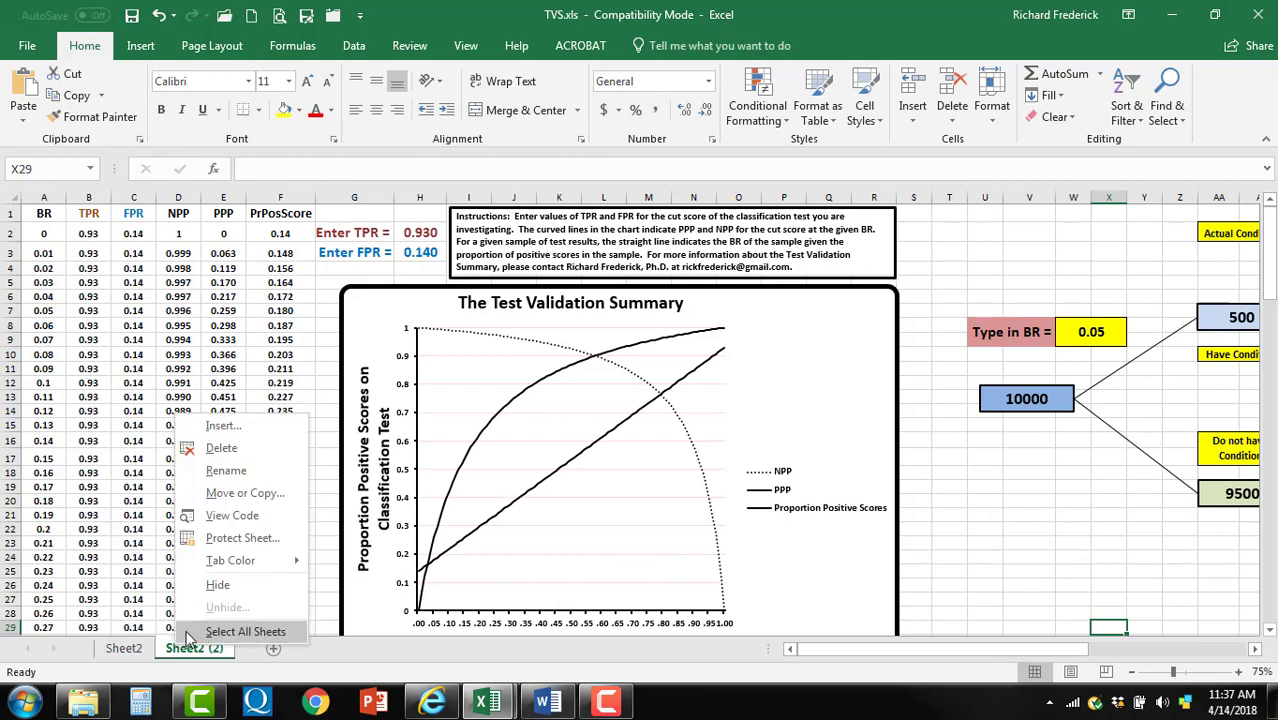
click(262, 497)
click(160, 573)
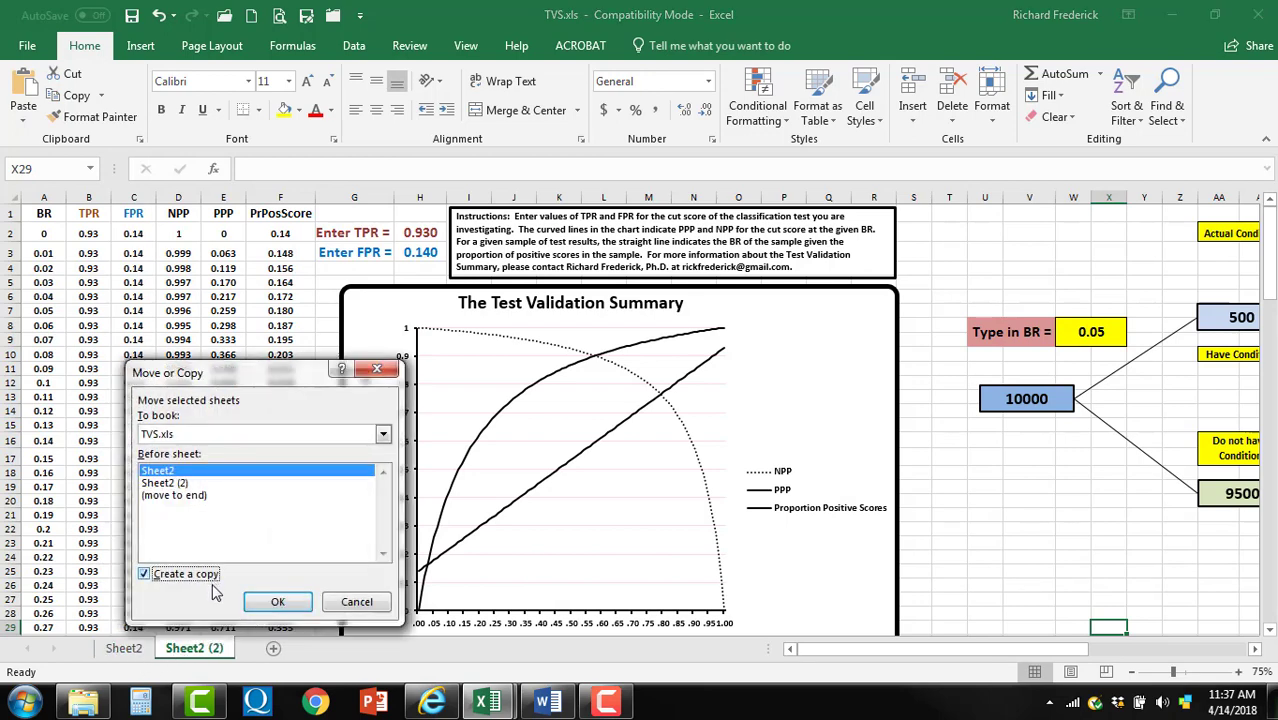
click(206, 496)
click(280, 602)
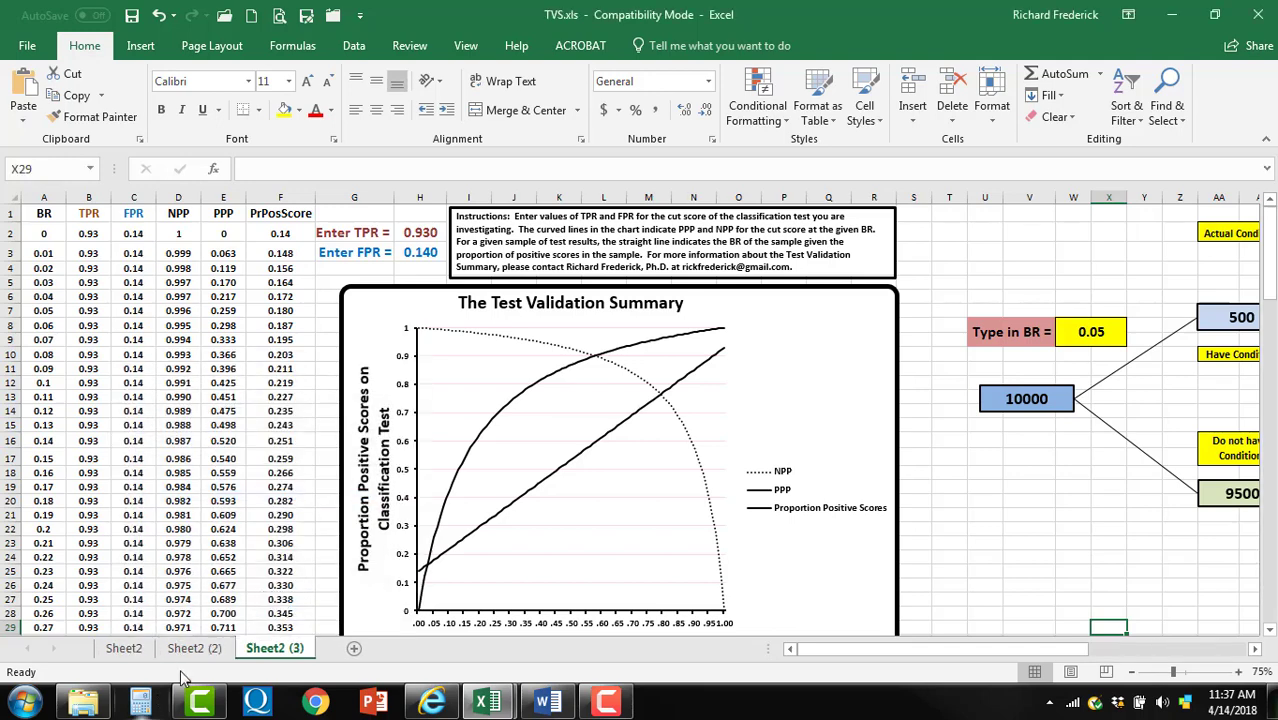
- Switch to TVS for many cut scores.xls and compare the 3 or higher sheet's TPR and FPR with the table in Cut scores.docx
mouse_move(487, 703)
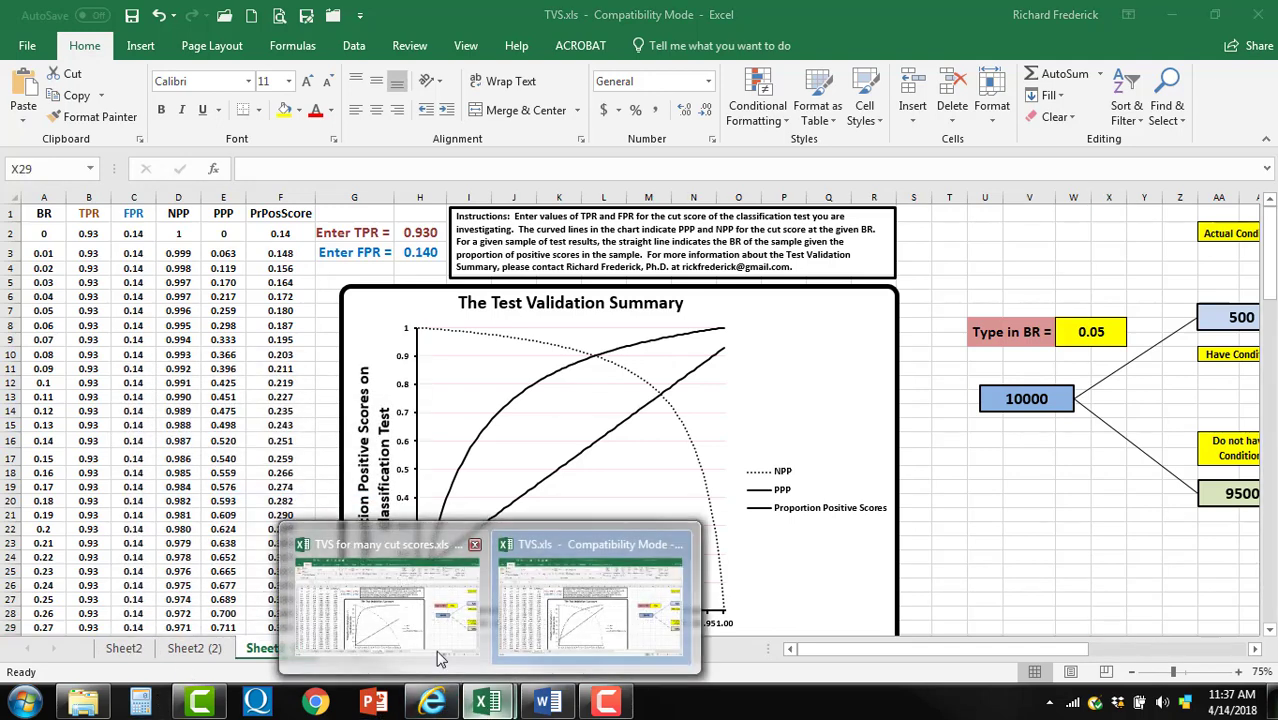
click(417, 608)
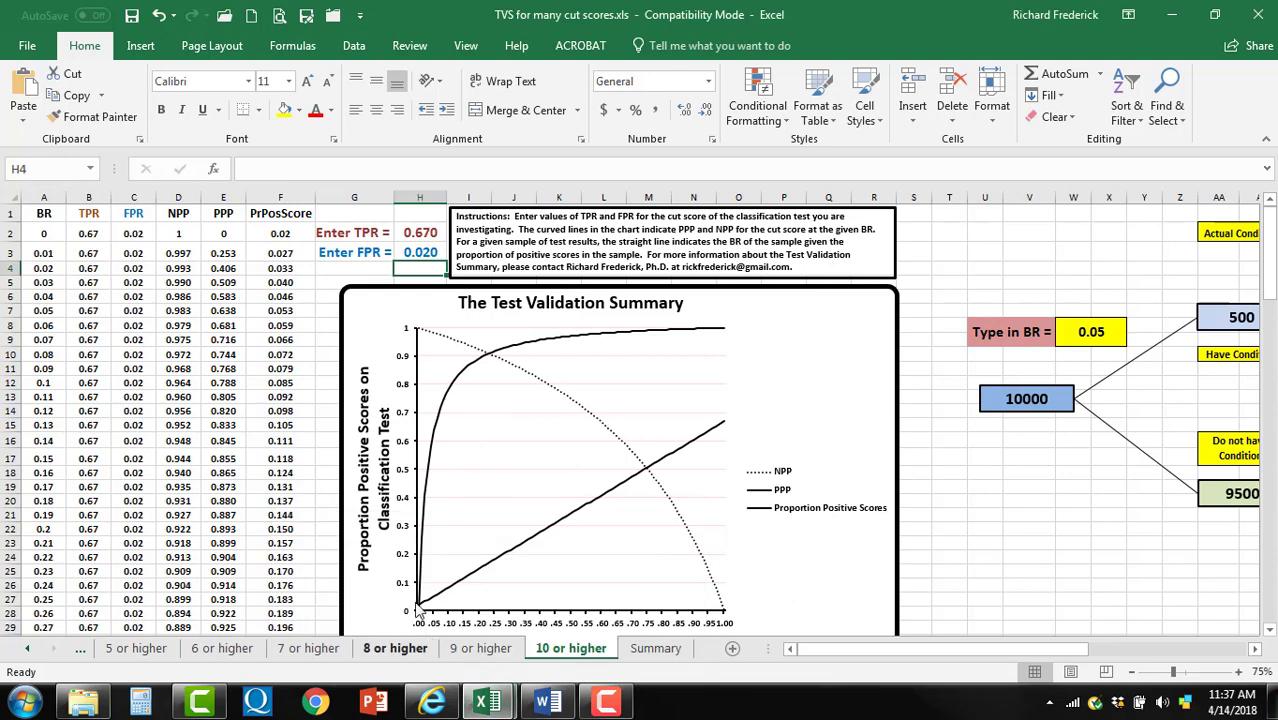
click(27, 650)
click(104, 650)
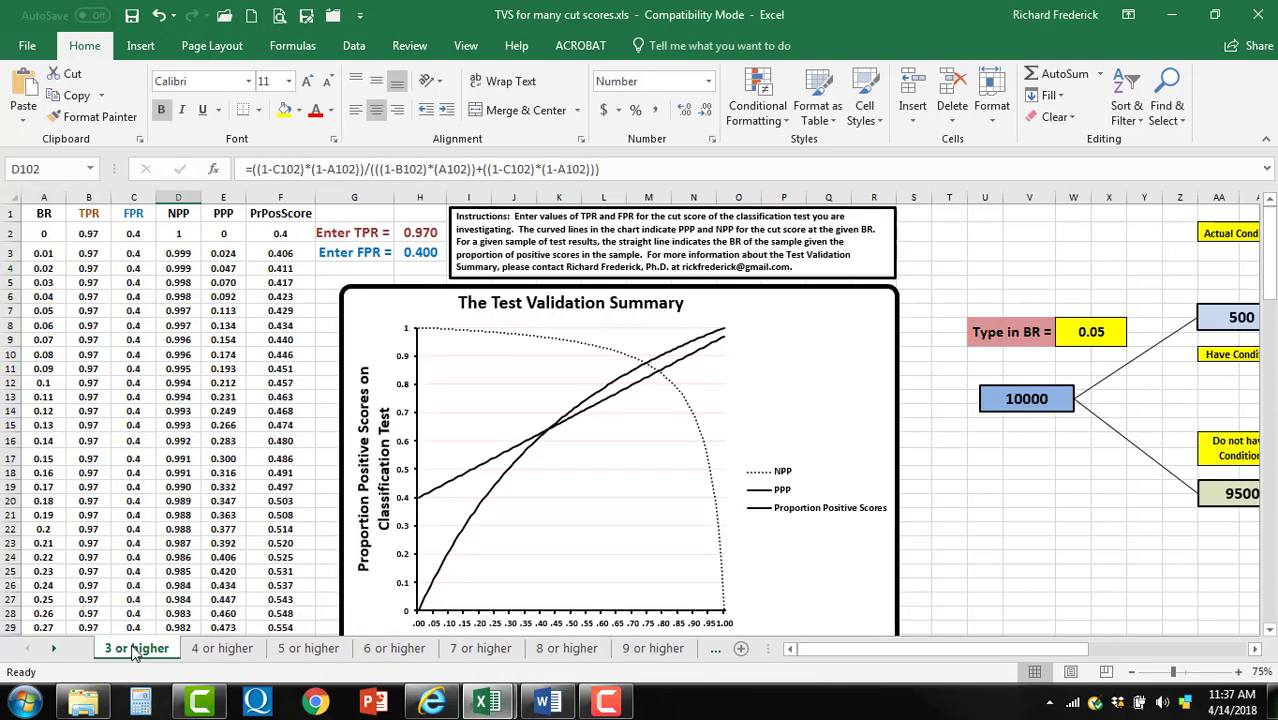
click(547, 703)
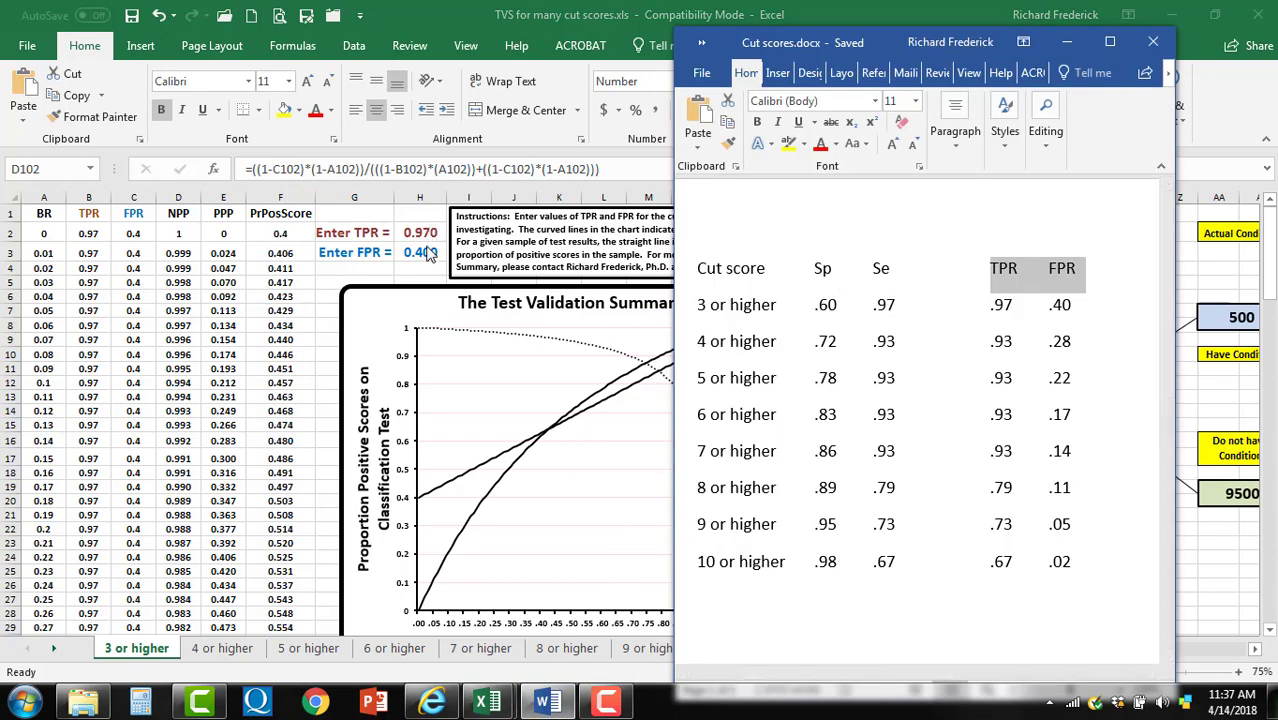
- Compare the 4 or higher sheet's TPR and FPR with the Cut scores.docx table, leaving the Word window minimized
click(210, 656)
click(547, 703)
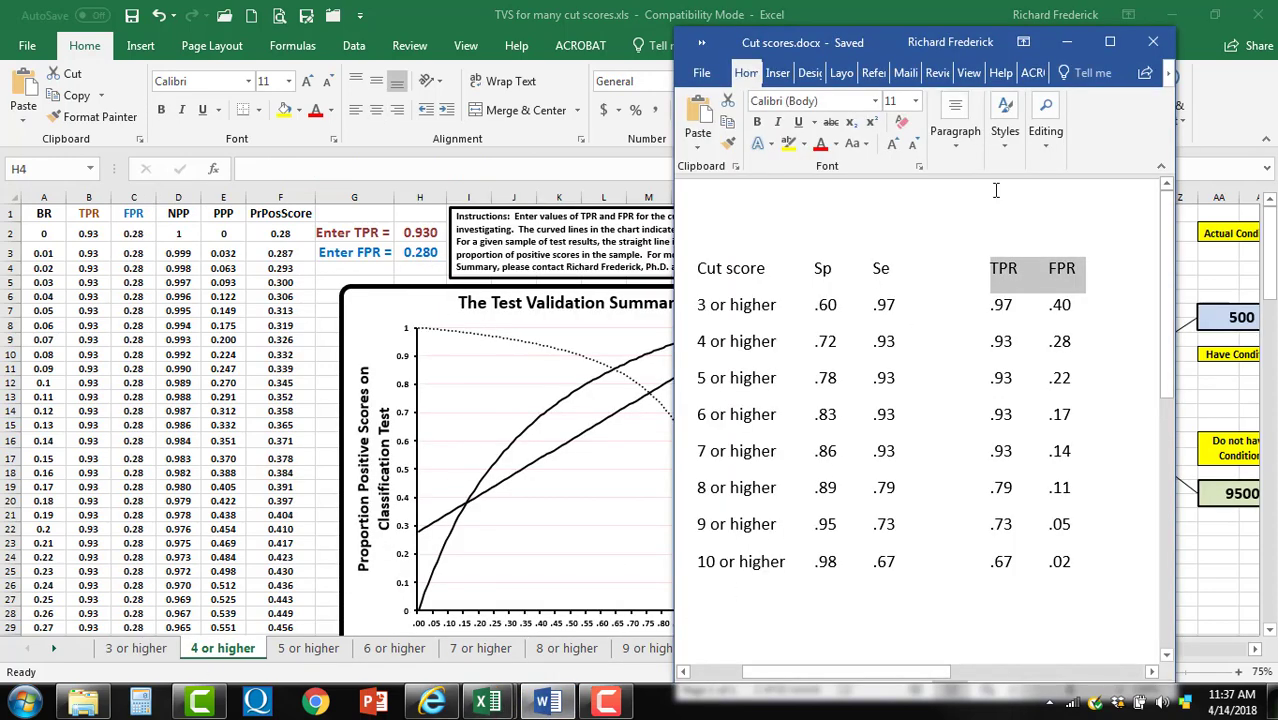
click(1067, 42)
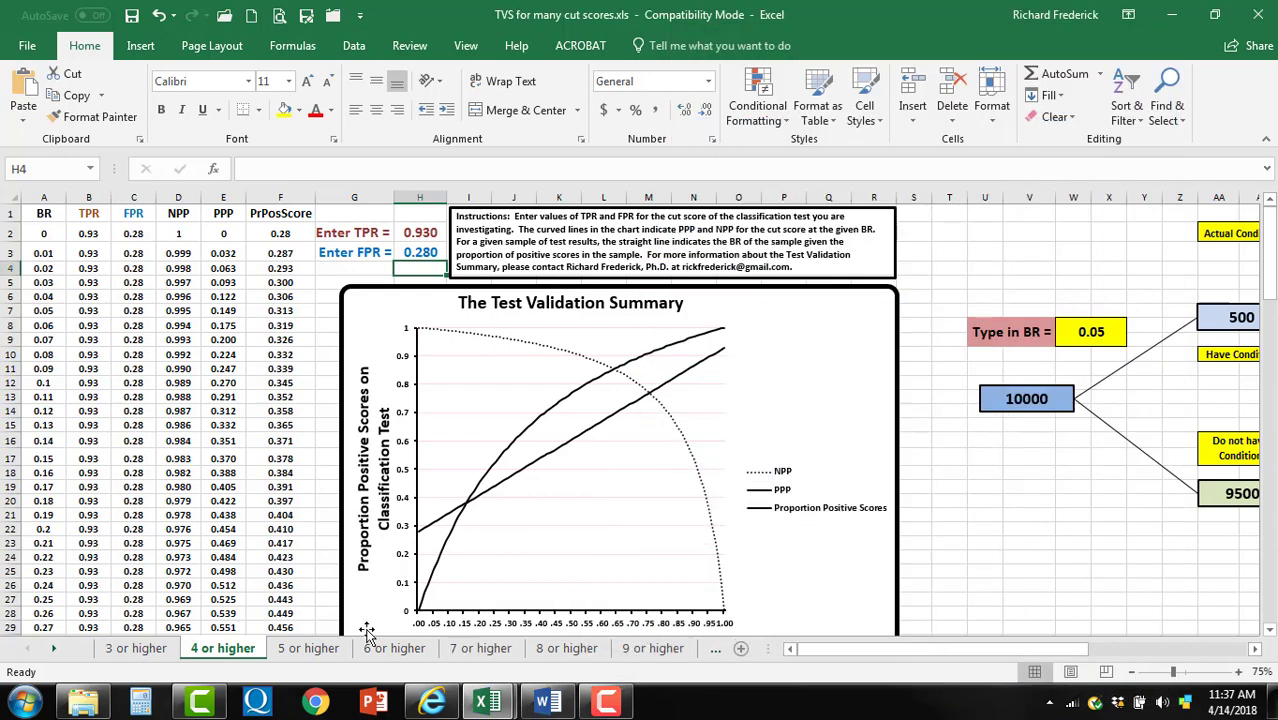
- Examine the NPP values in D2:D13 of the 4 or higher sheet and return to the 3 or higher sheet
click(60, 649)
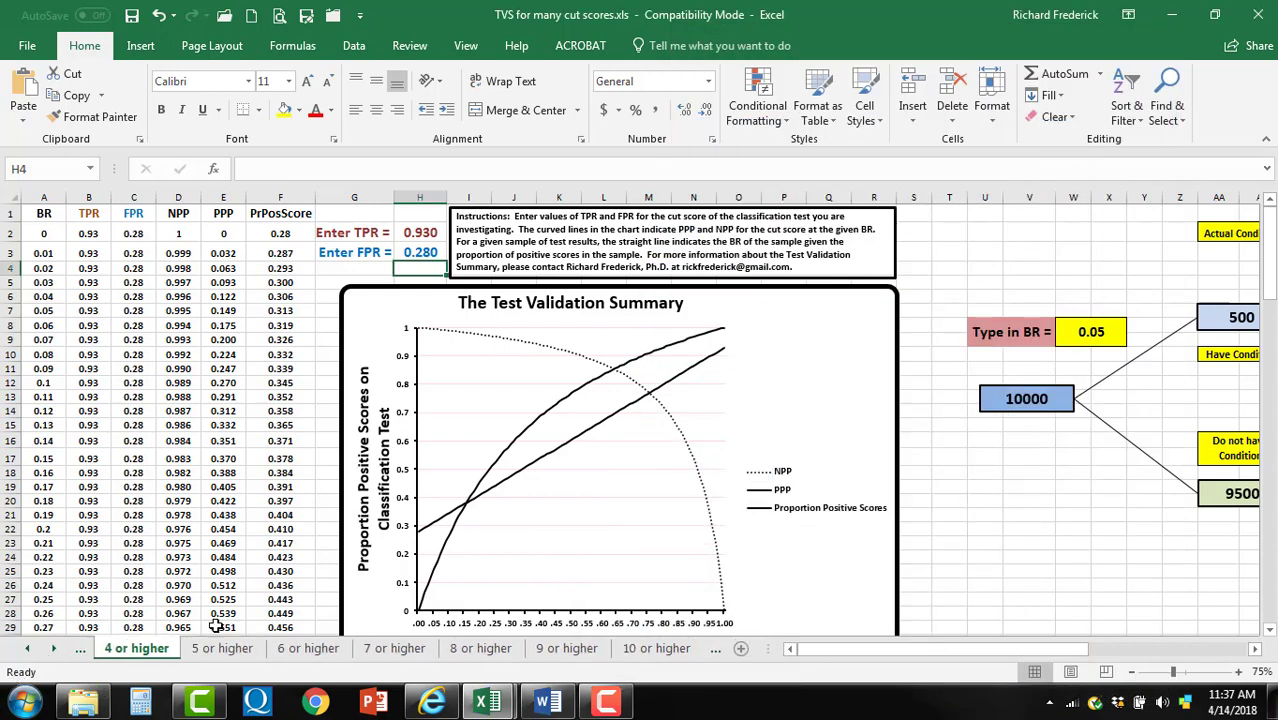
click(28, 650)
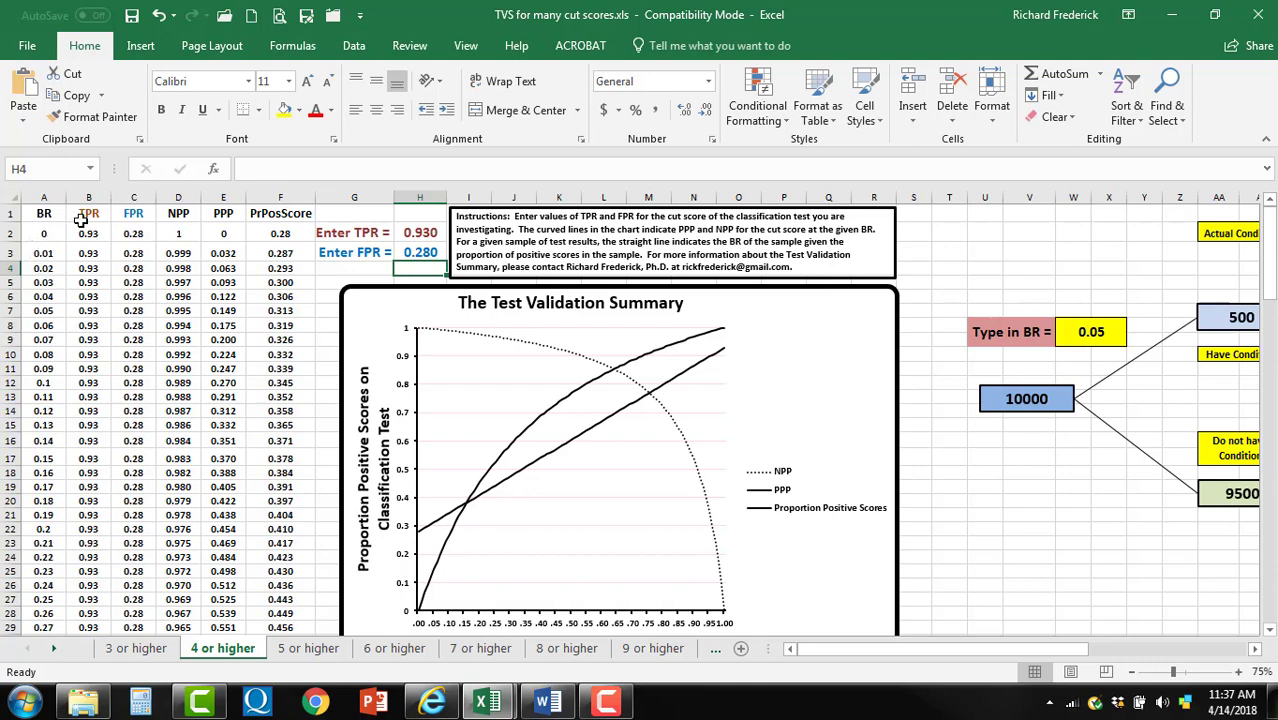
drag(182, 235, 183, 398)
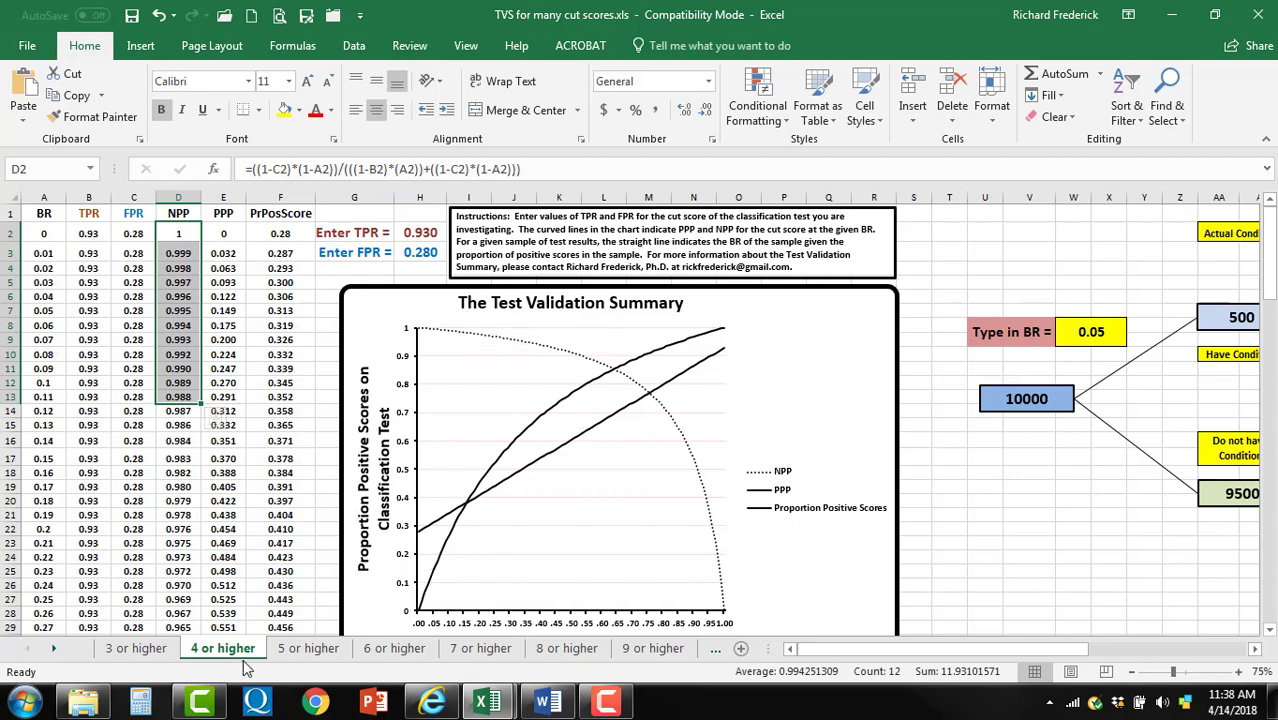
click(135, 649)
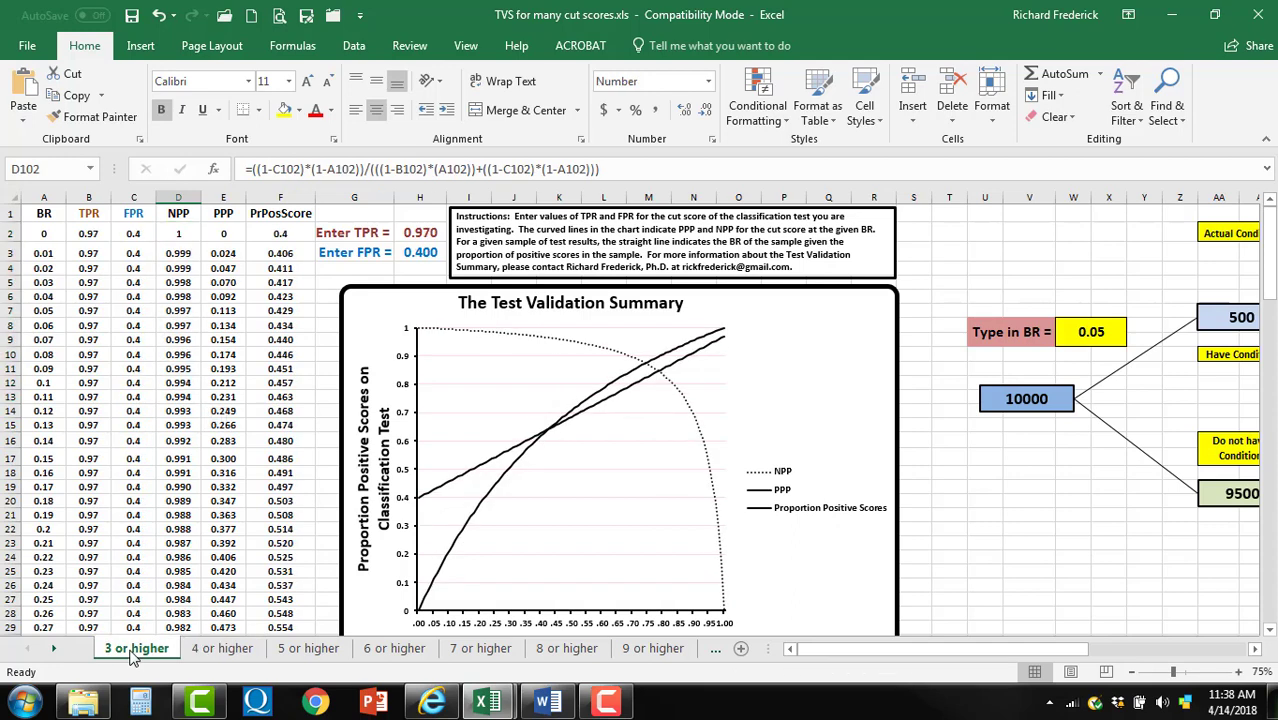
- Examine the Test Validation Summary chart and values on each sheet from 4 or higher through 10 or higher
click(224, 649)
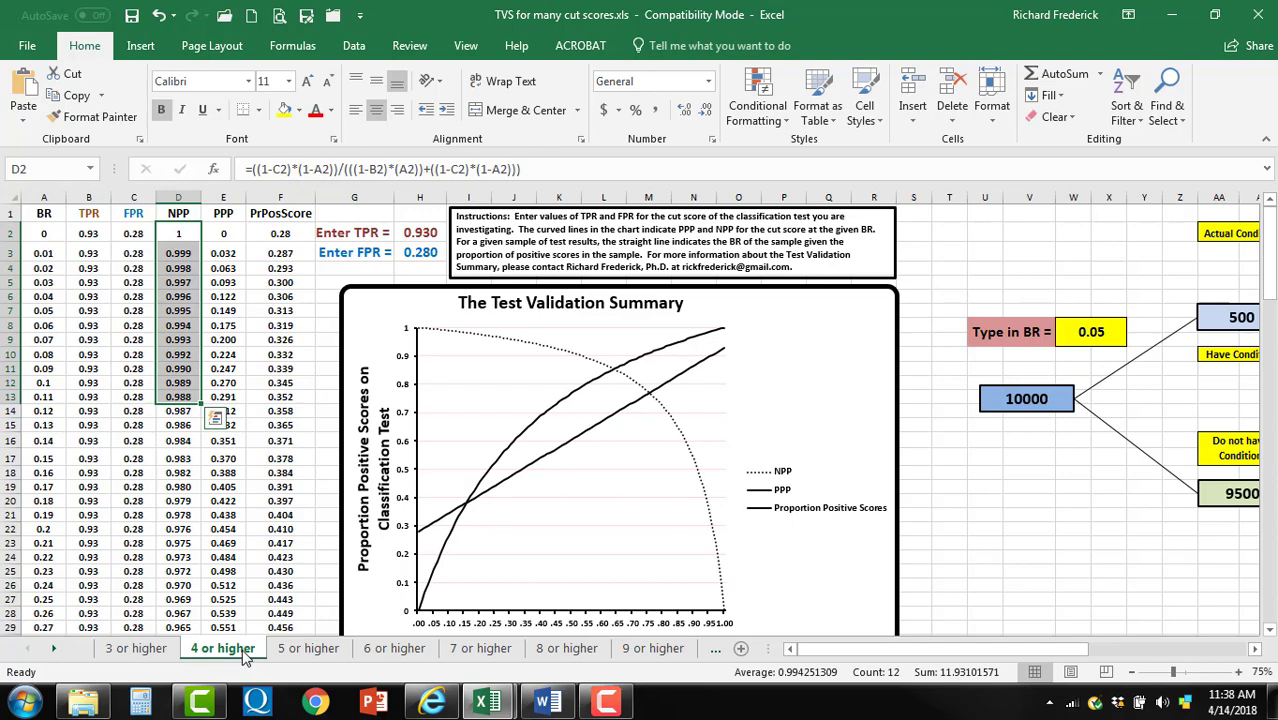
click(300, 650)
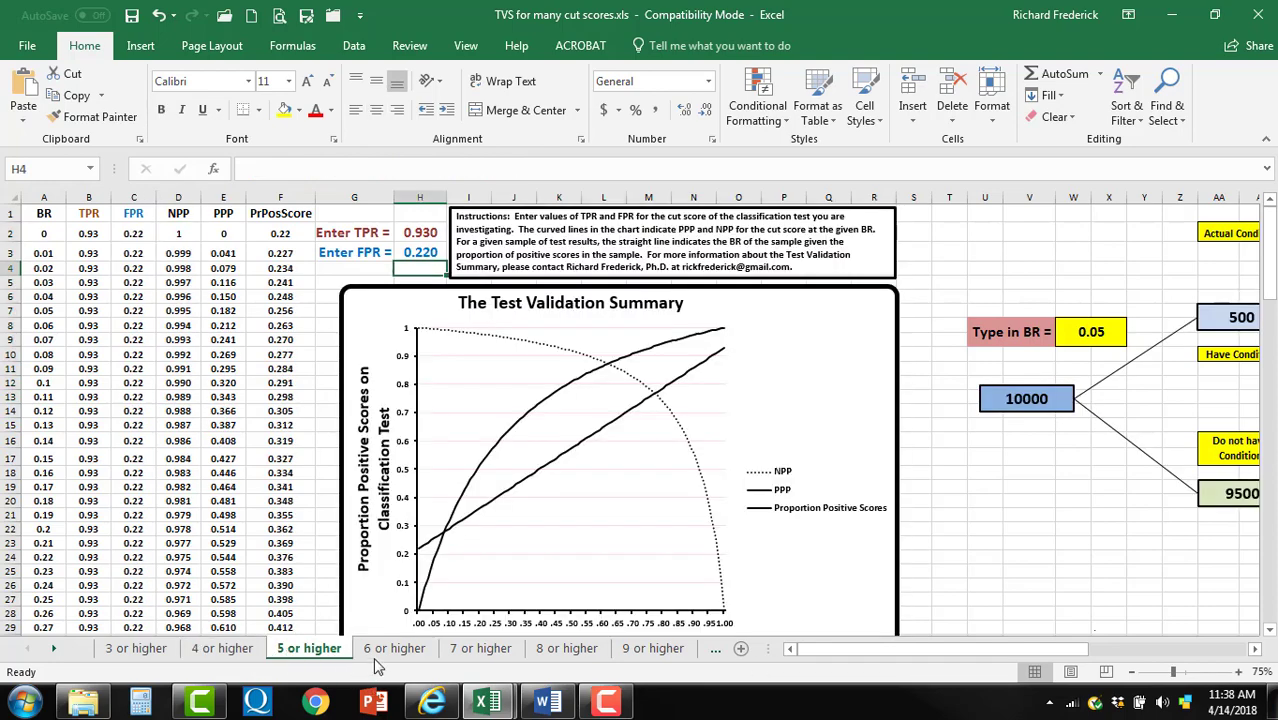
click(381, 650)
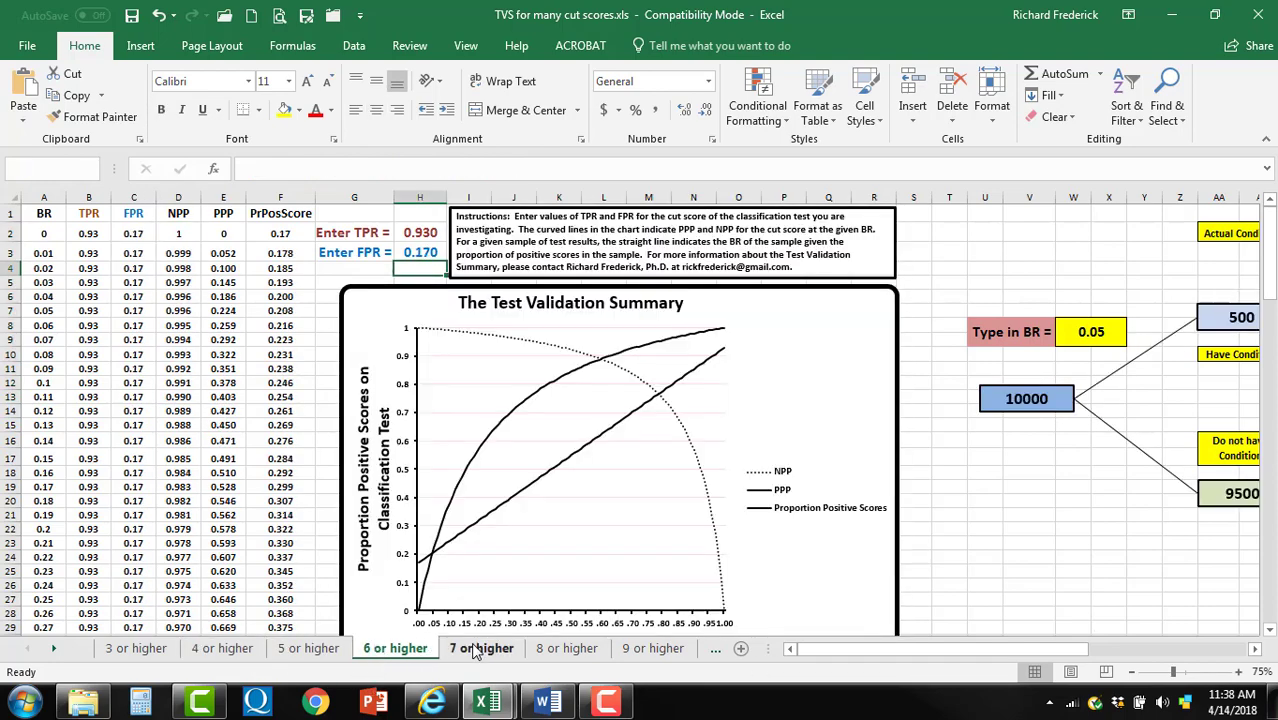
click(477, 651)
click(556, 650)
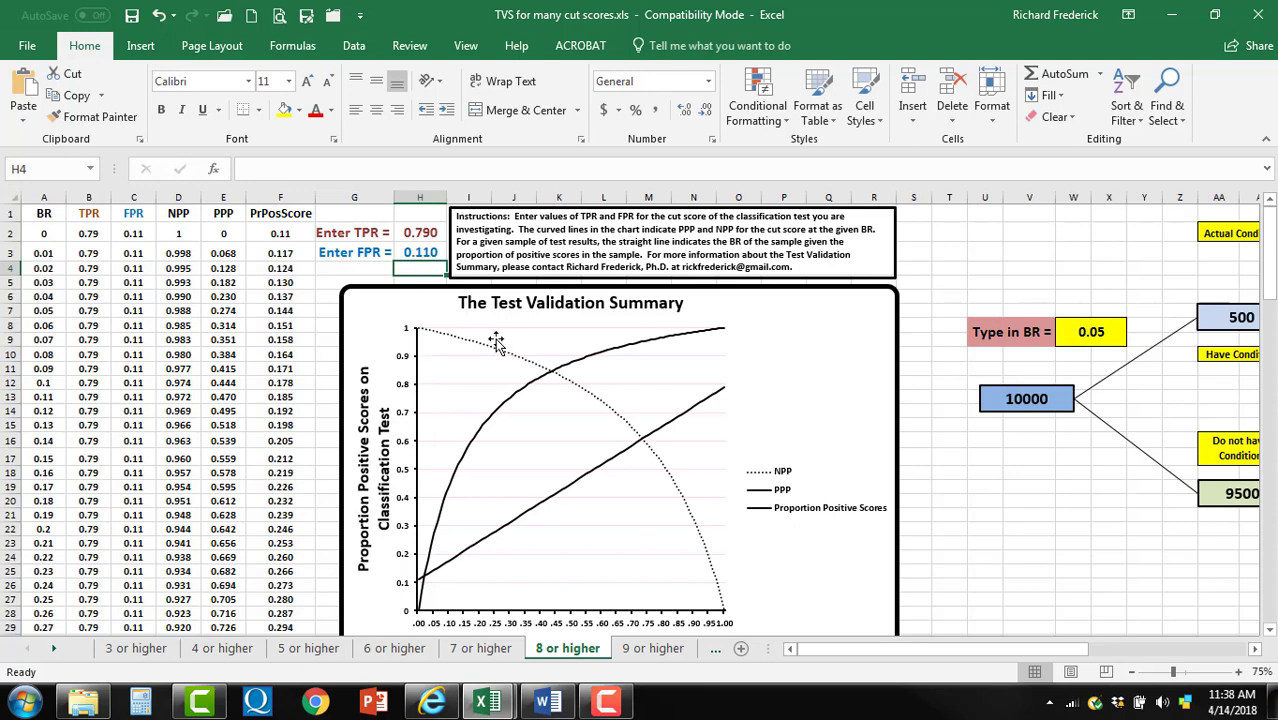
click(624, 648)
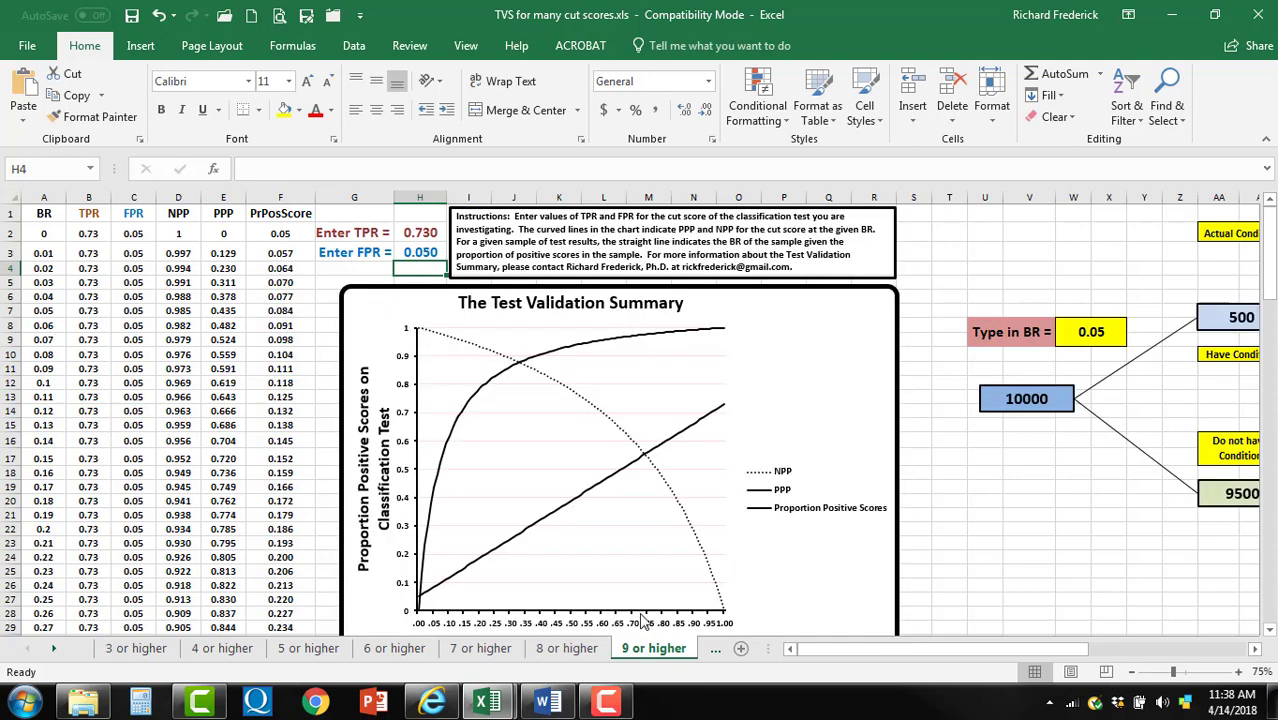
click(58, 648)
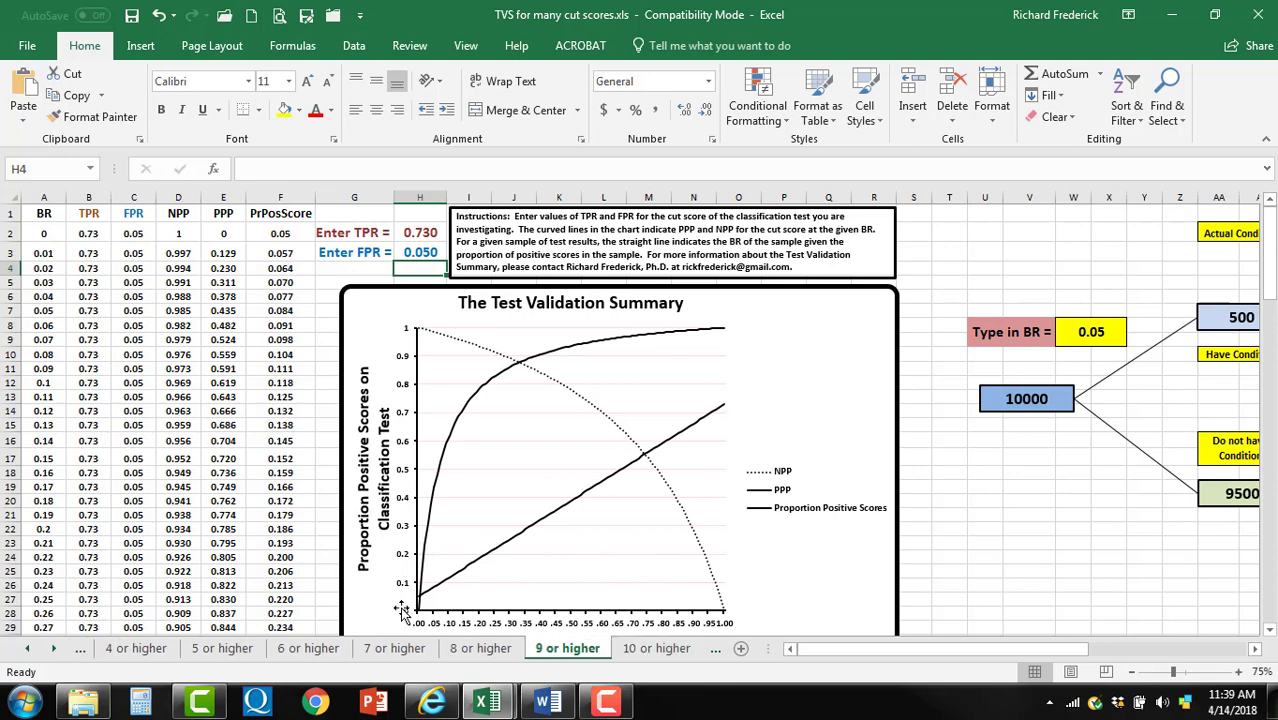
click(668, 648)
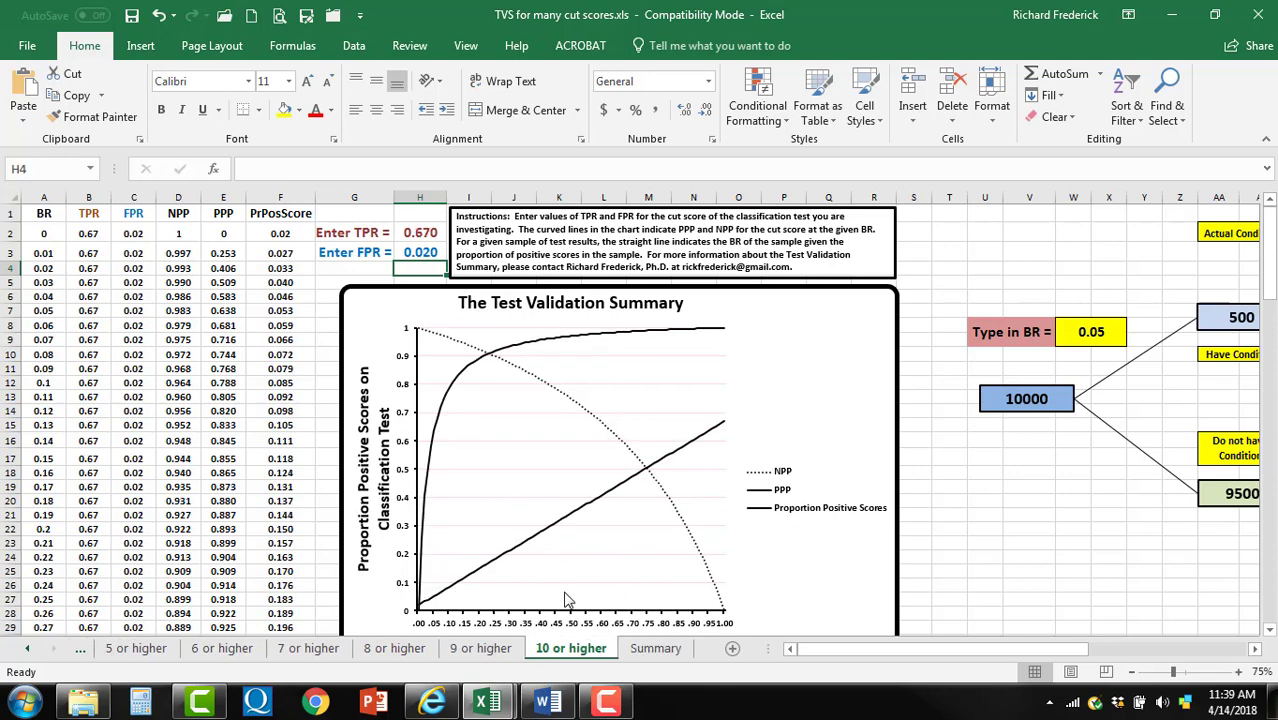
- Examine the NPP table, the TPR and FPR picture and the combined NPP chart on the Summary sheet
click(655, 650)
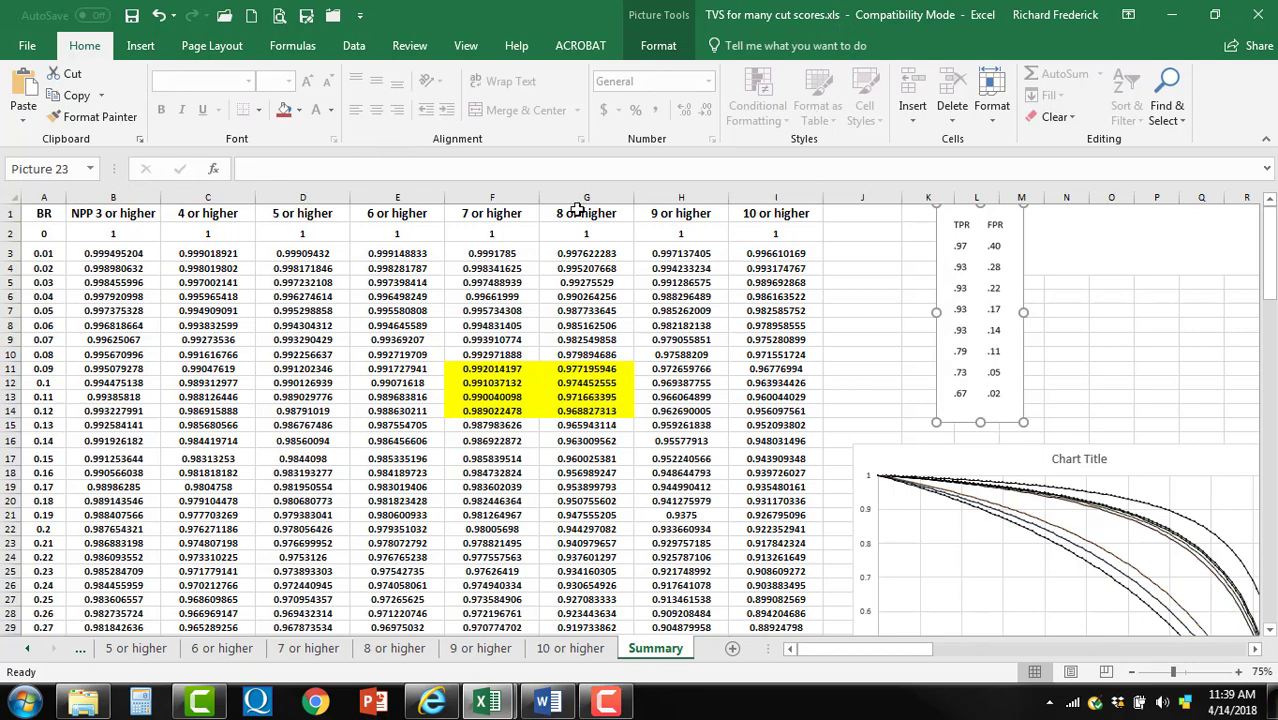
mouse_move(830, 650)
mouse_down()
mouse_move(886, 650)
mouse_move(843, 643)
mouse_up()
scroll(853, 619, down, 5)
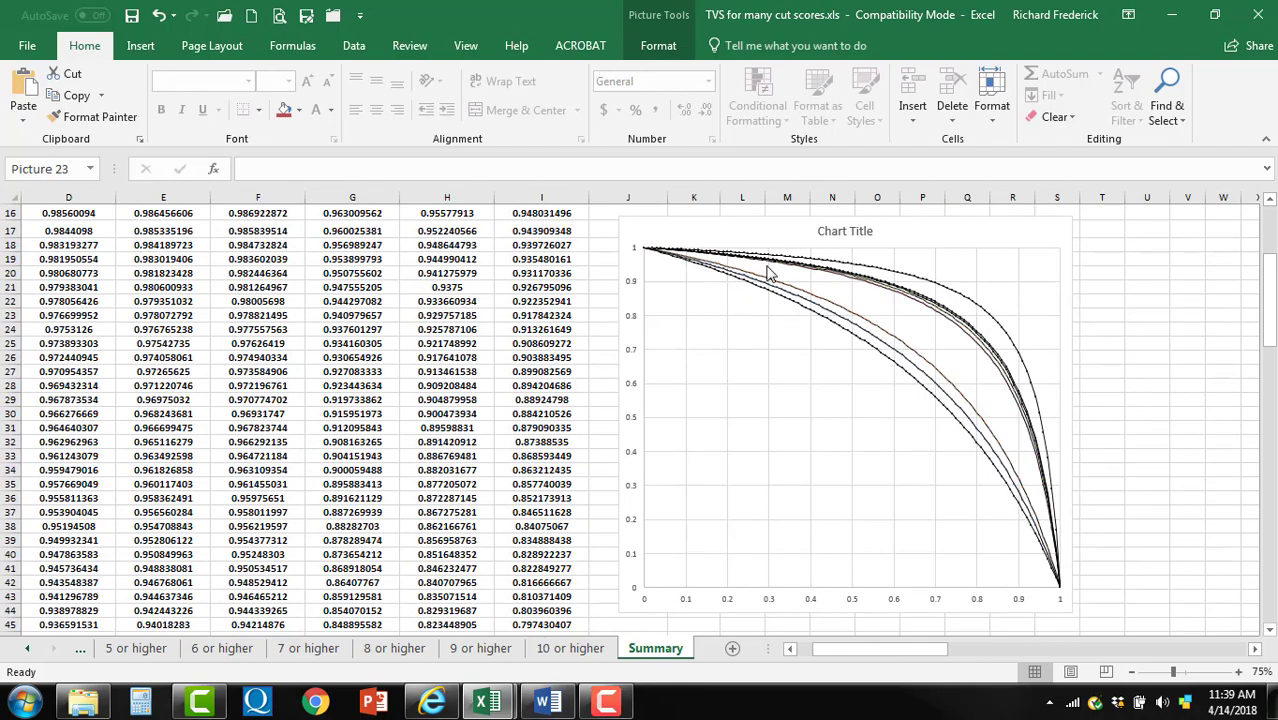
scroll(650, 285, up, 5)
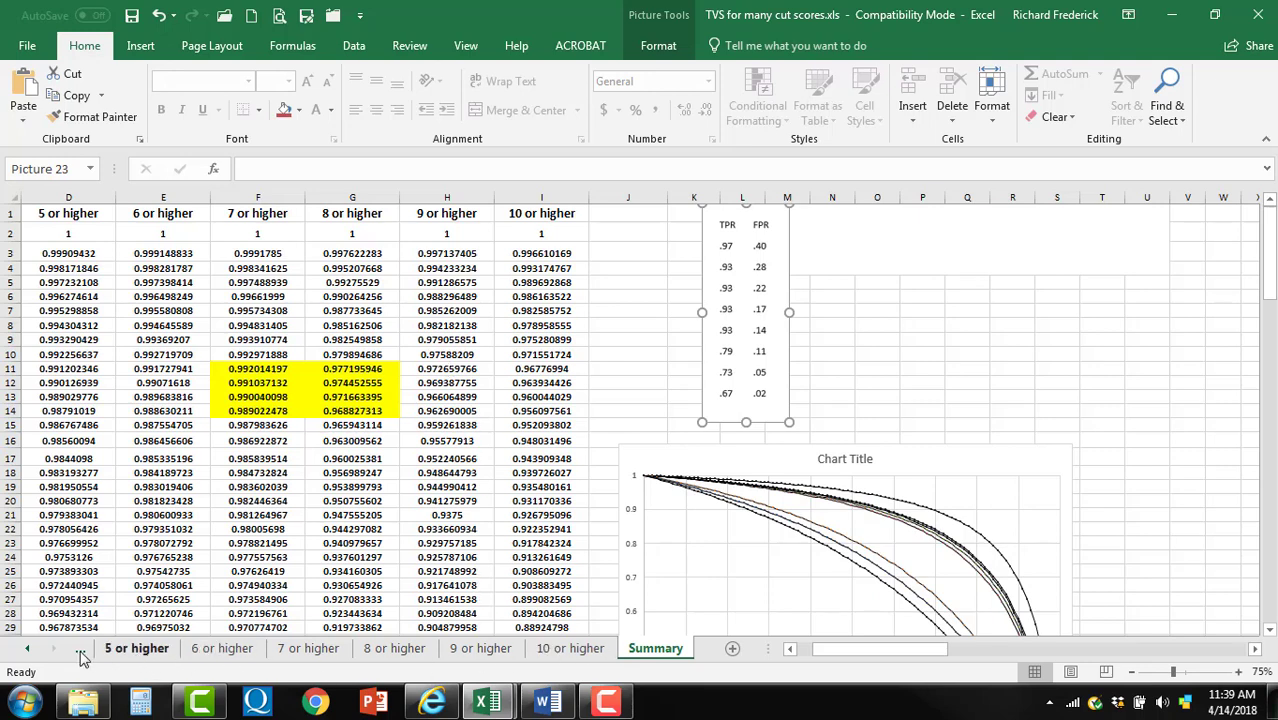
- Revisit the 3 or higher sheet as the source of the NPP values and return to the Summary sheet
click(31, 649)
click(32, 650)
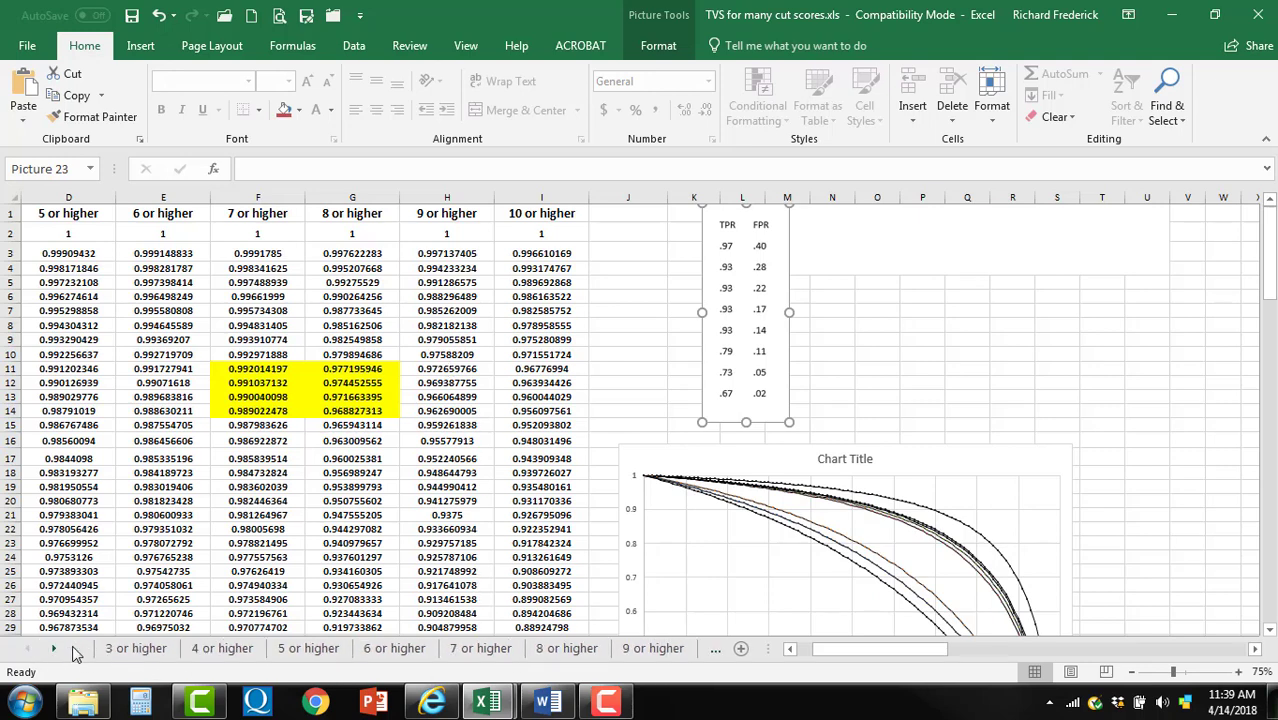
click(125, 650)
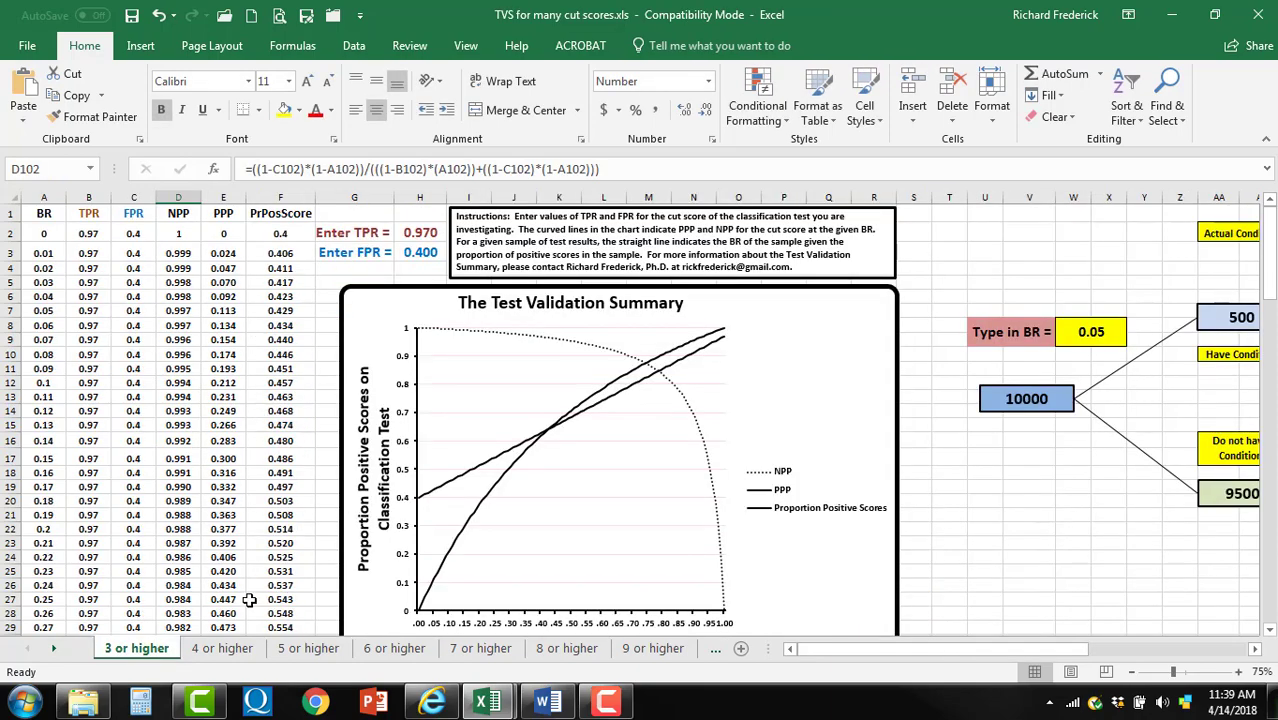
click(58, 653)
click(58, 653)
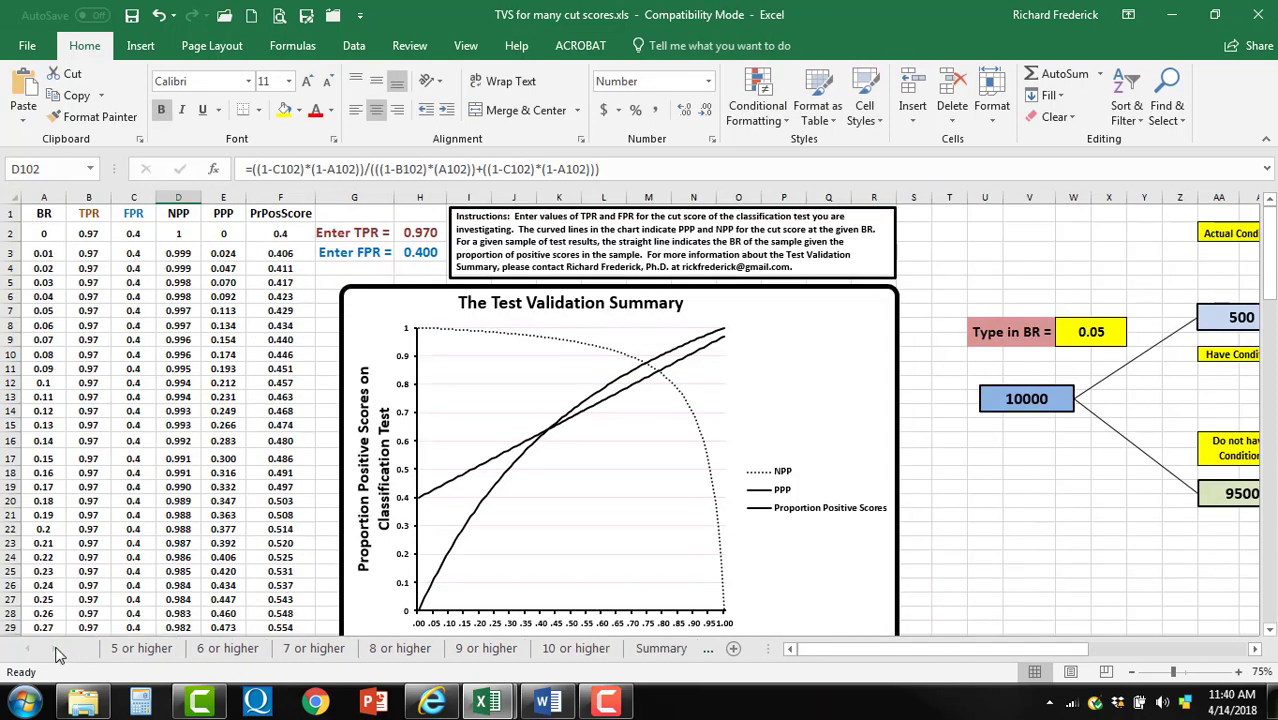
click(58, 653)
click(655, 649)
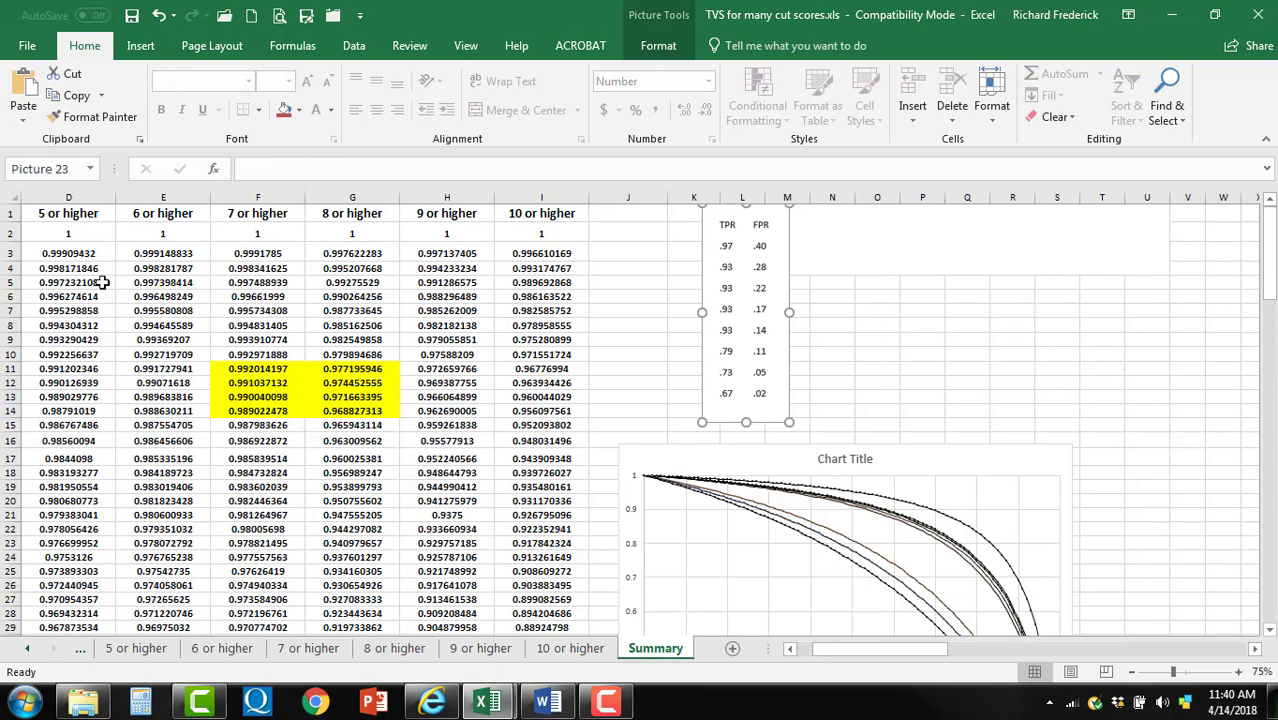
- Review the BR column and the NPP 3 or higher column of the Summary sheet
drag(862, 662, 827, 651)
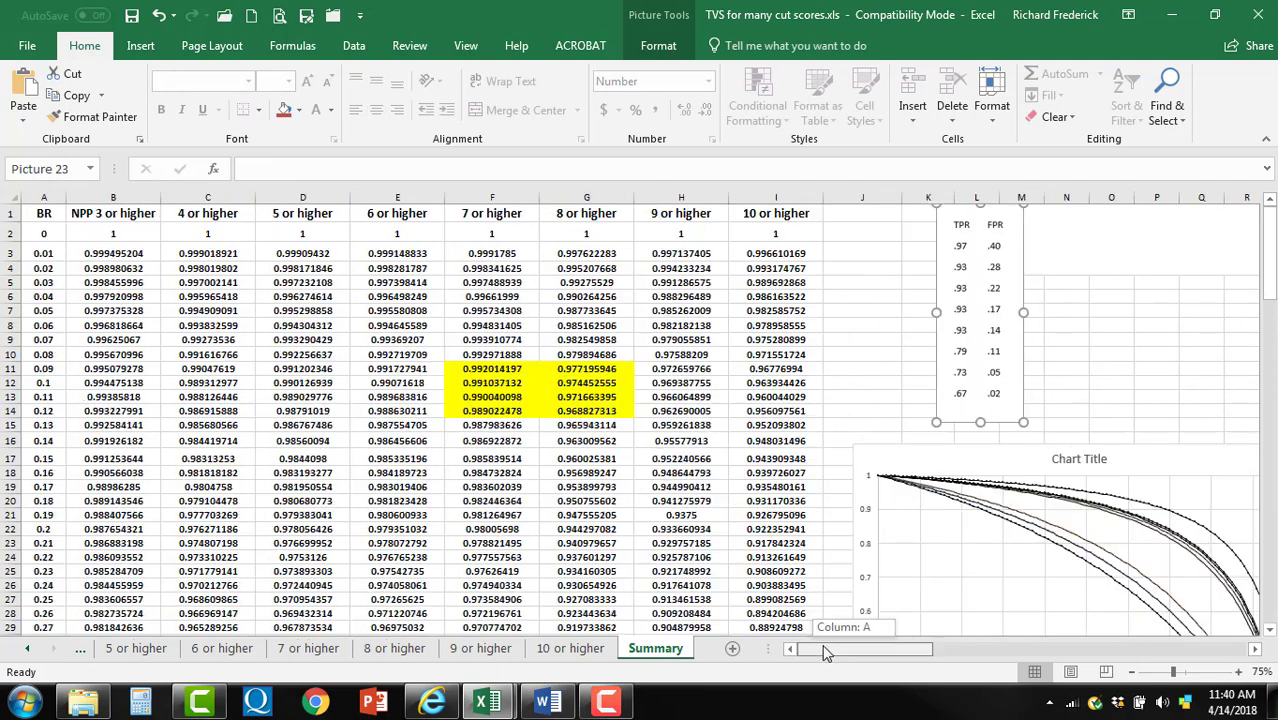
click(55, 197)
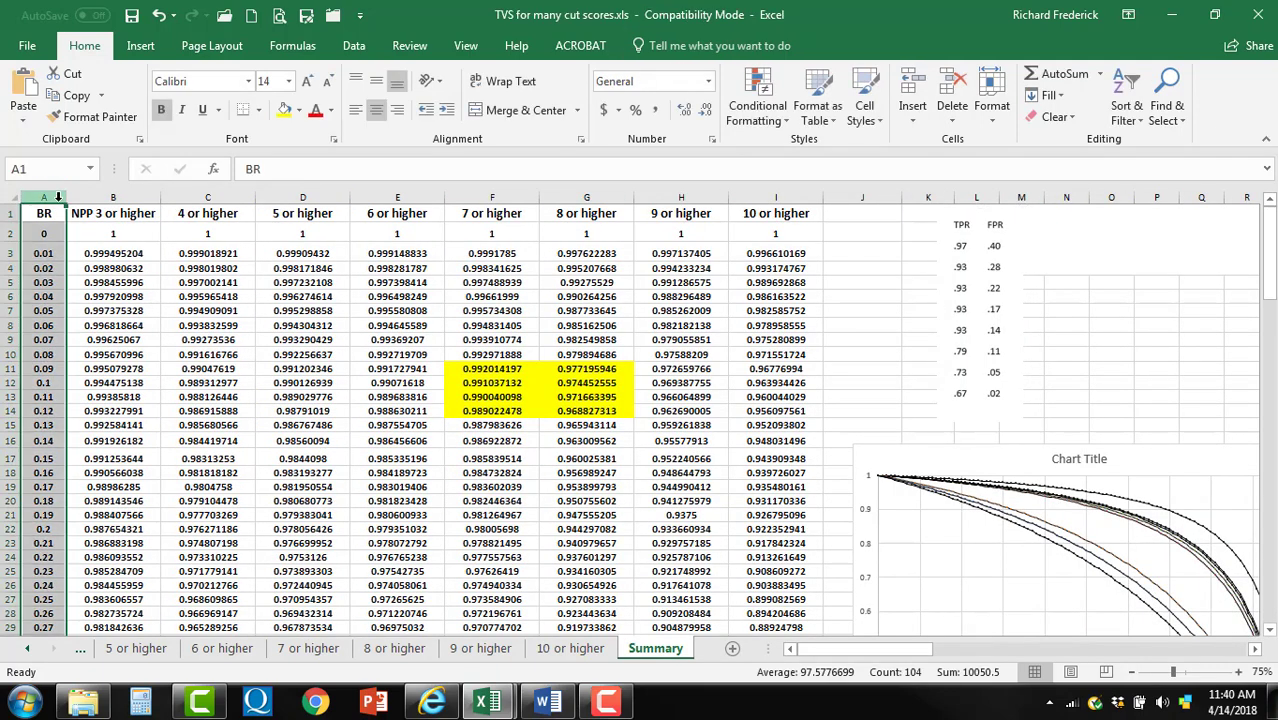
click(110, 198)
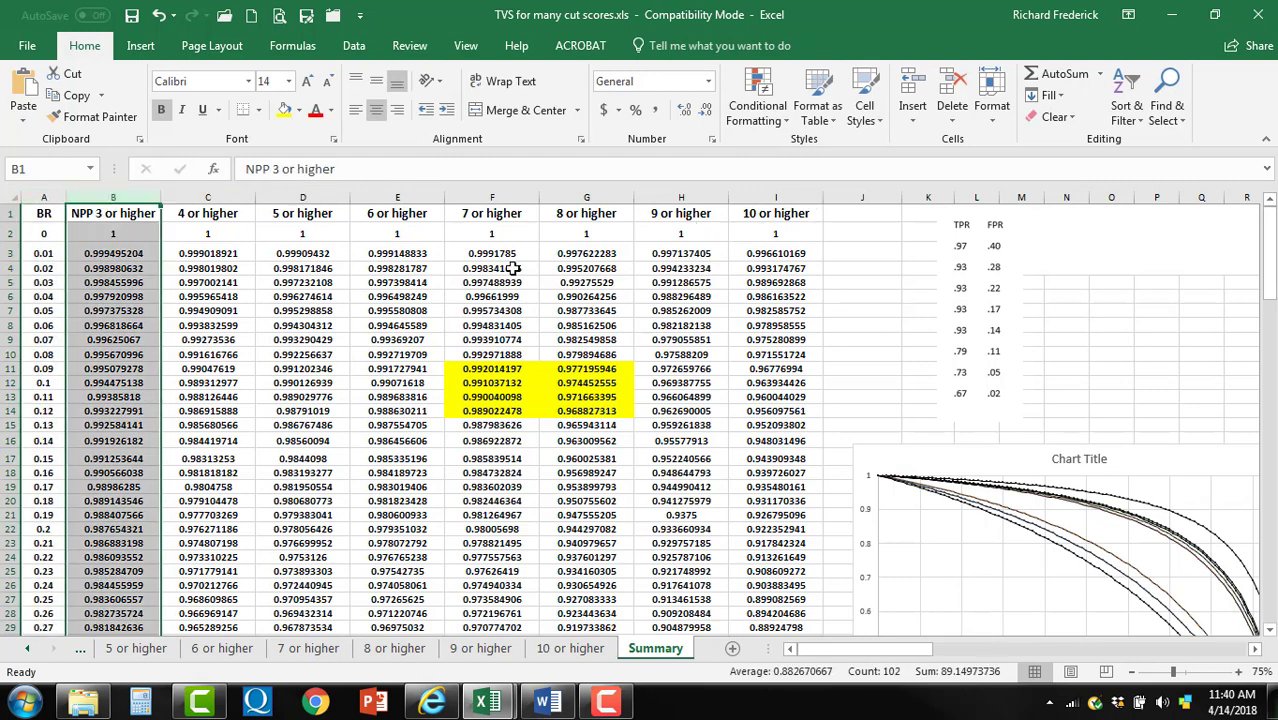
- Link cell B2 of the Summary sheet to the first NPP value with the formula ='3 or higher'!D2
click(110, 236)
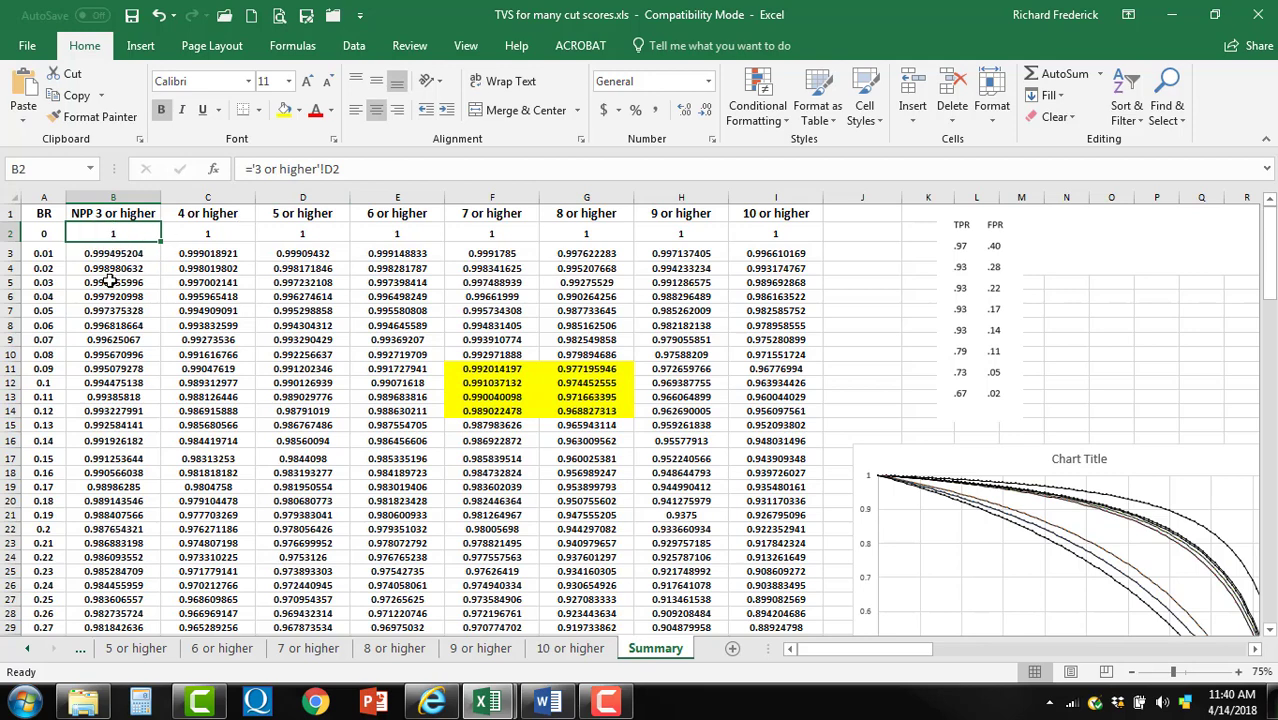
text(=)
click(31, 648)
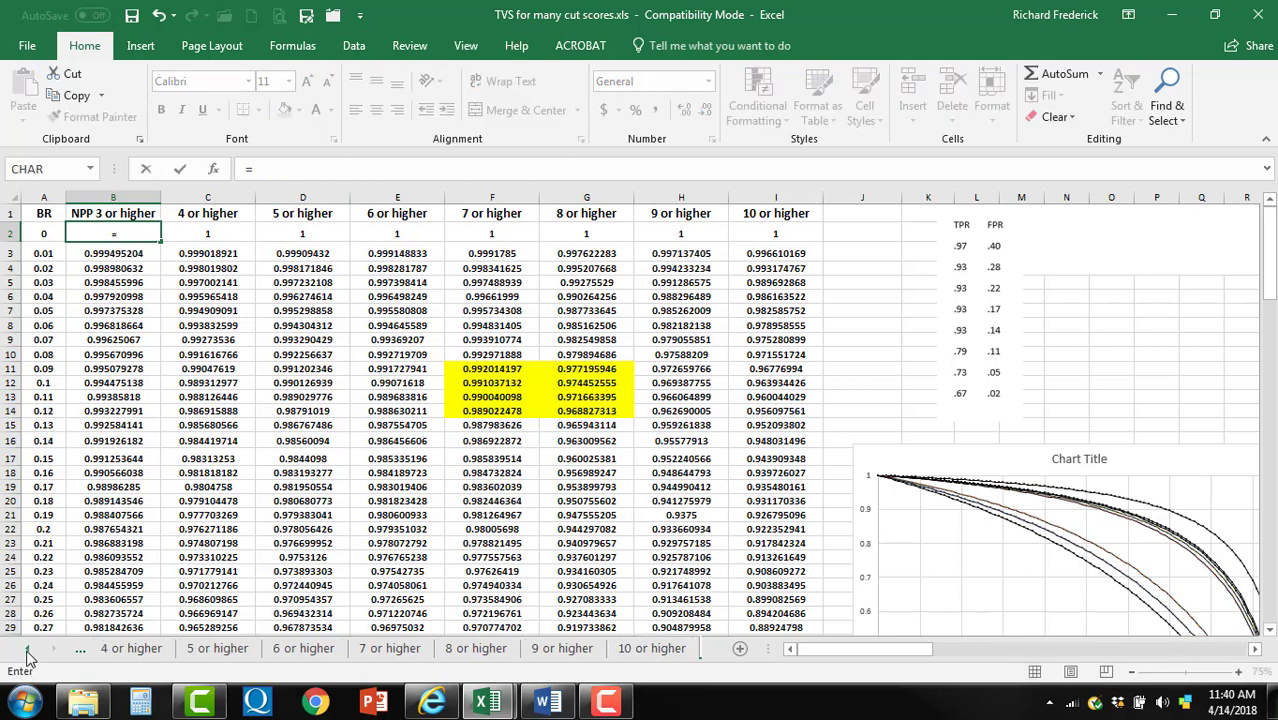
click(31, 648)
click(135, 648)
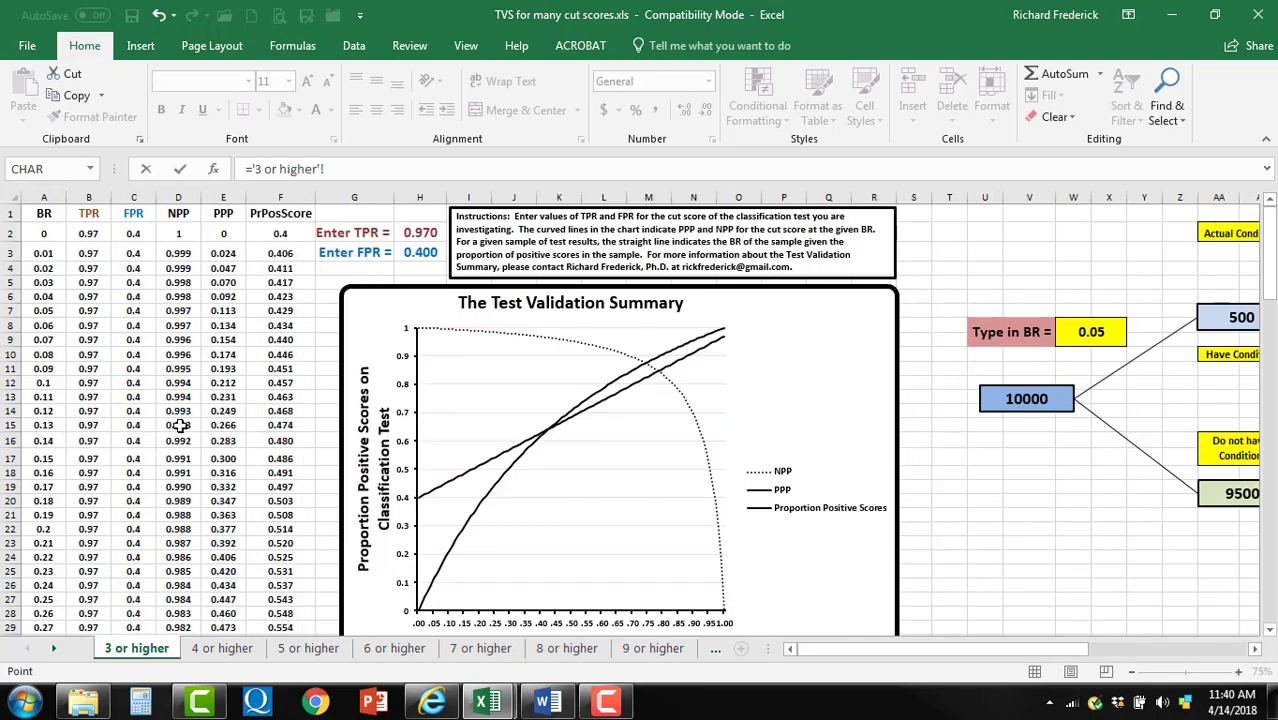
click(178, 233)
key(Return)
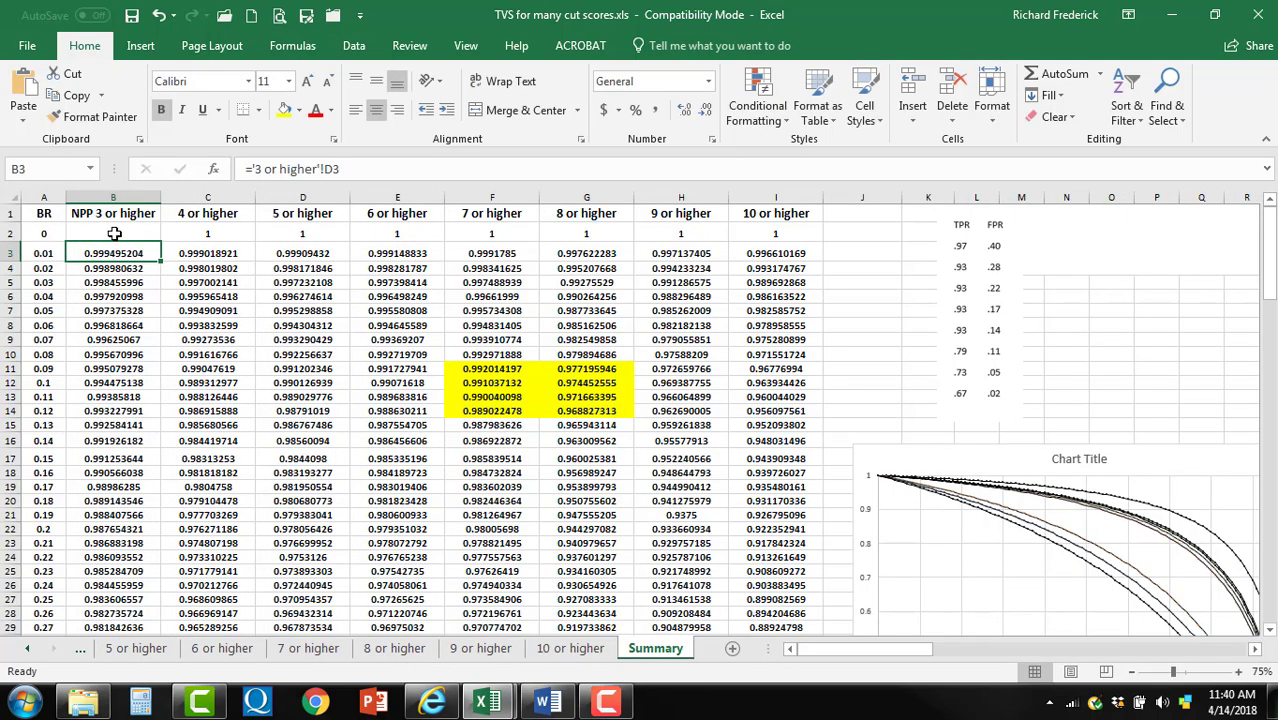
- Copy the B2 formula into B3:B26 of the NPP 3 or higher column
right_click(114, 233)
click(140, 257)
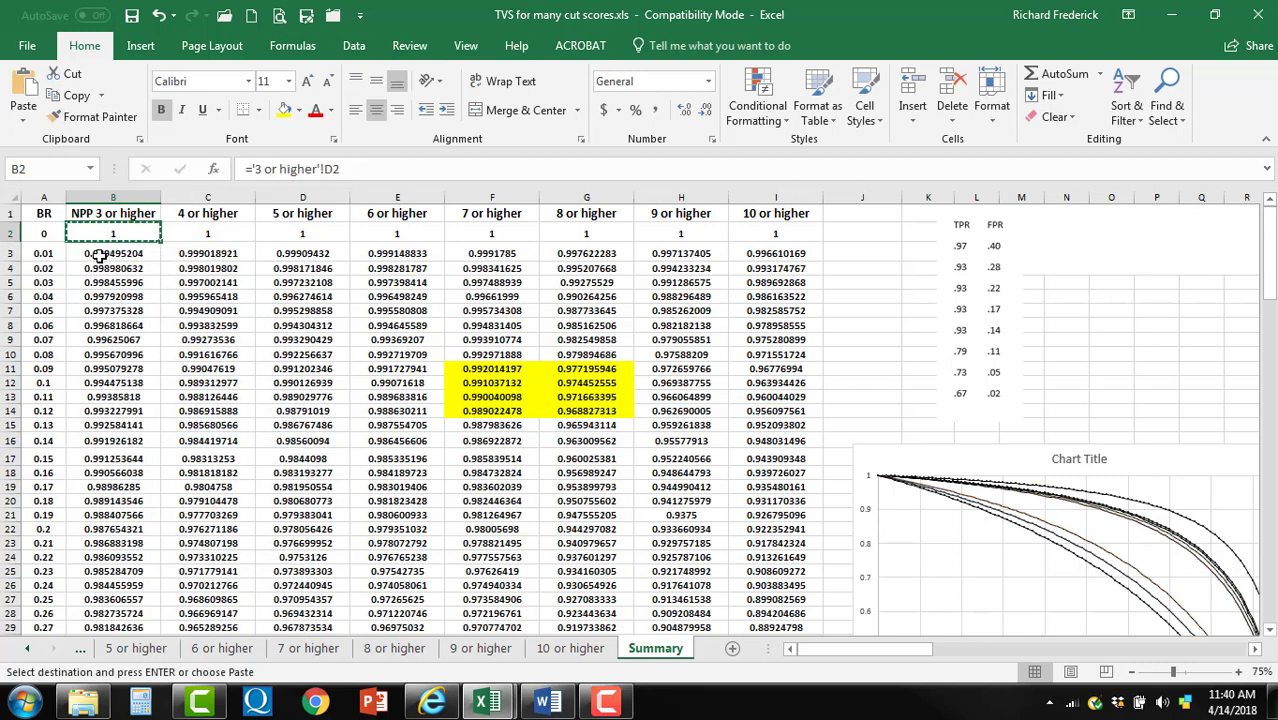
drag(100, 256, 122, 585)
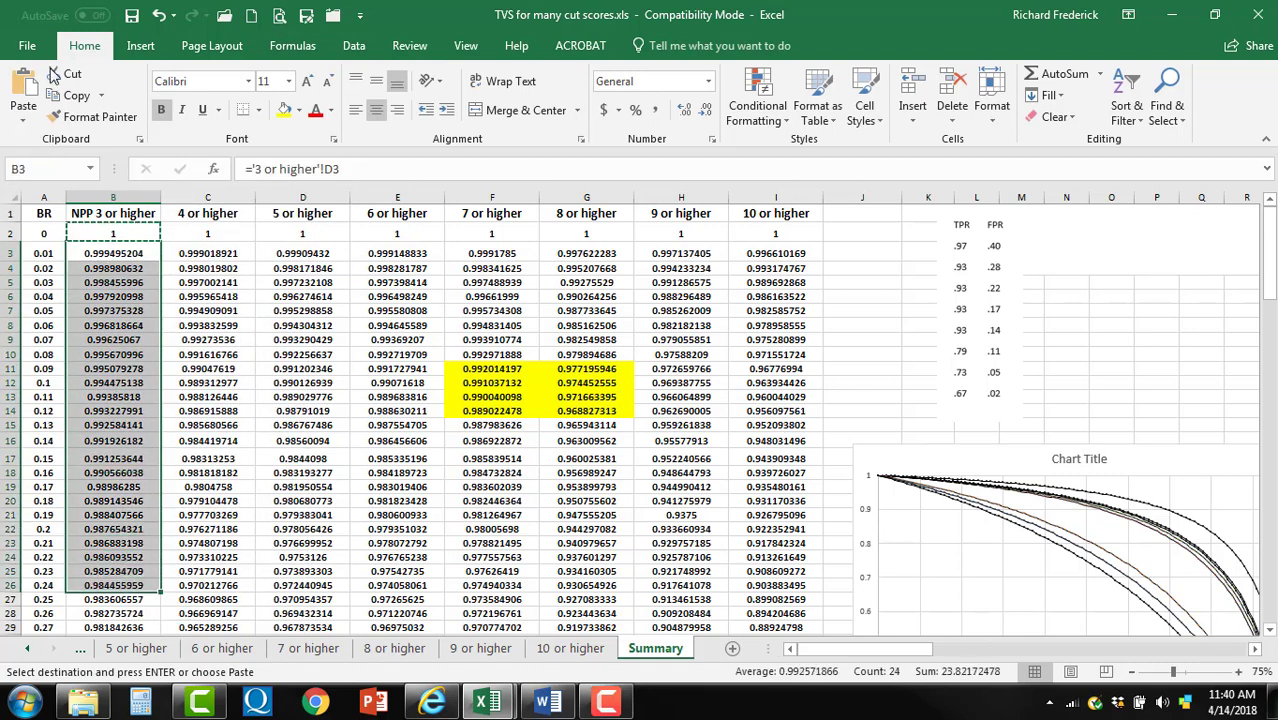
click(28, 90)
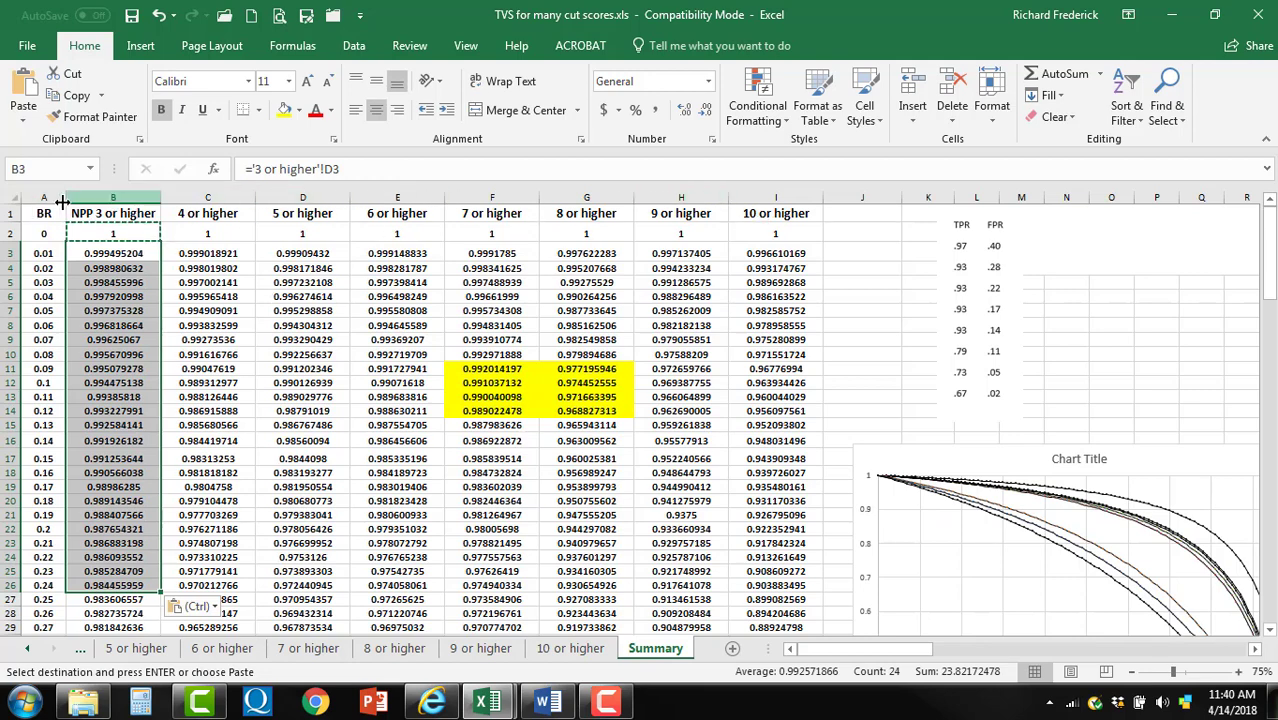
- Try a markers-only scatter chart of the BR and NPP data in columns A through I, and delete it
drag(30, 197, 745, 220)
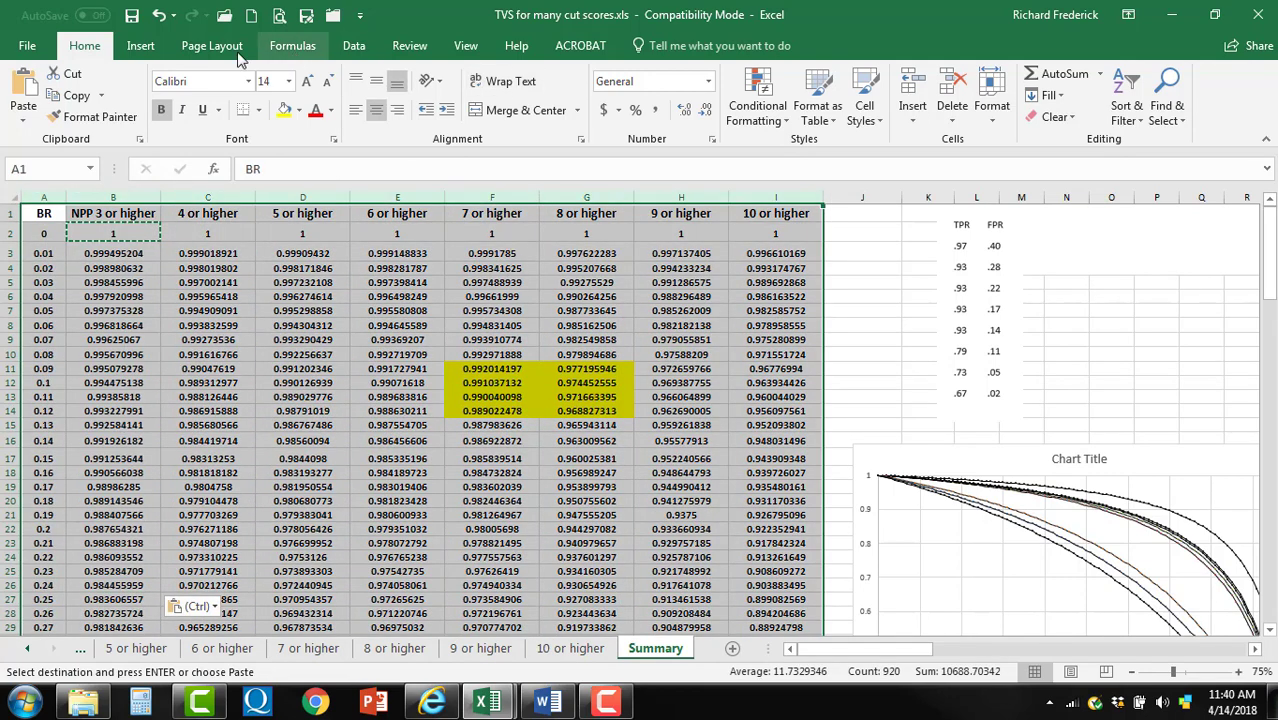
click(165, 50)
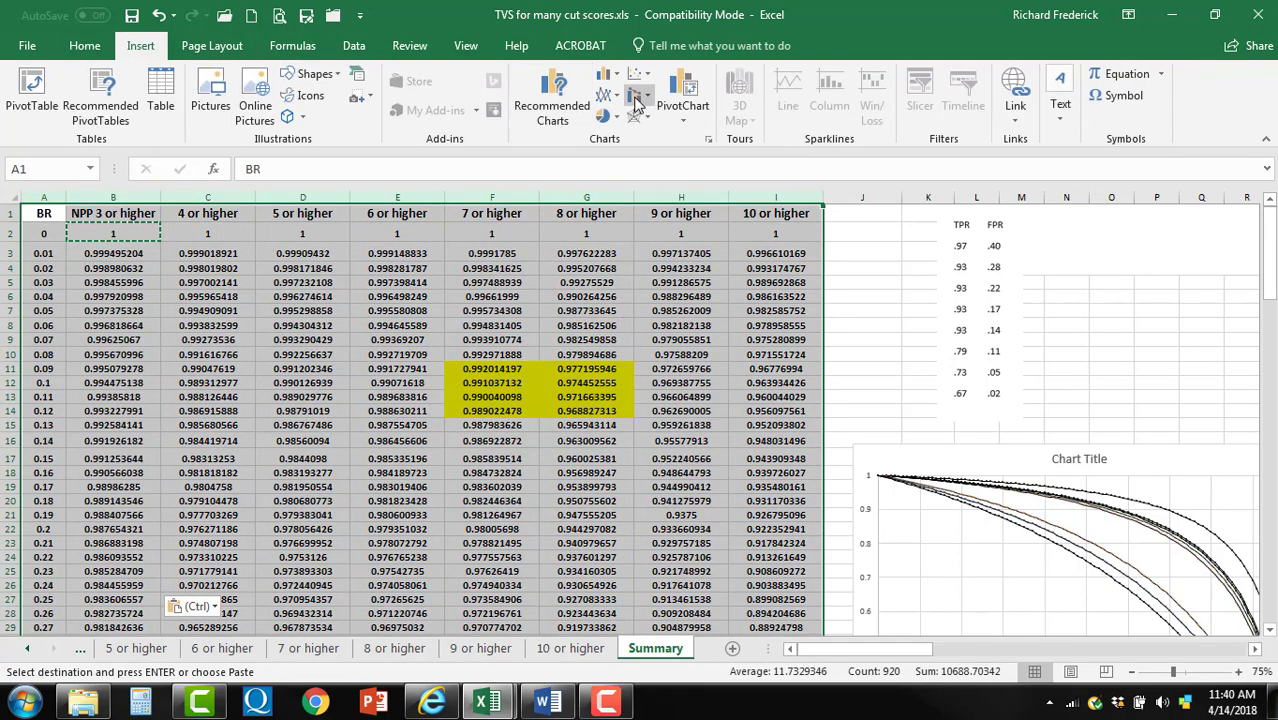
click(641, 77)
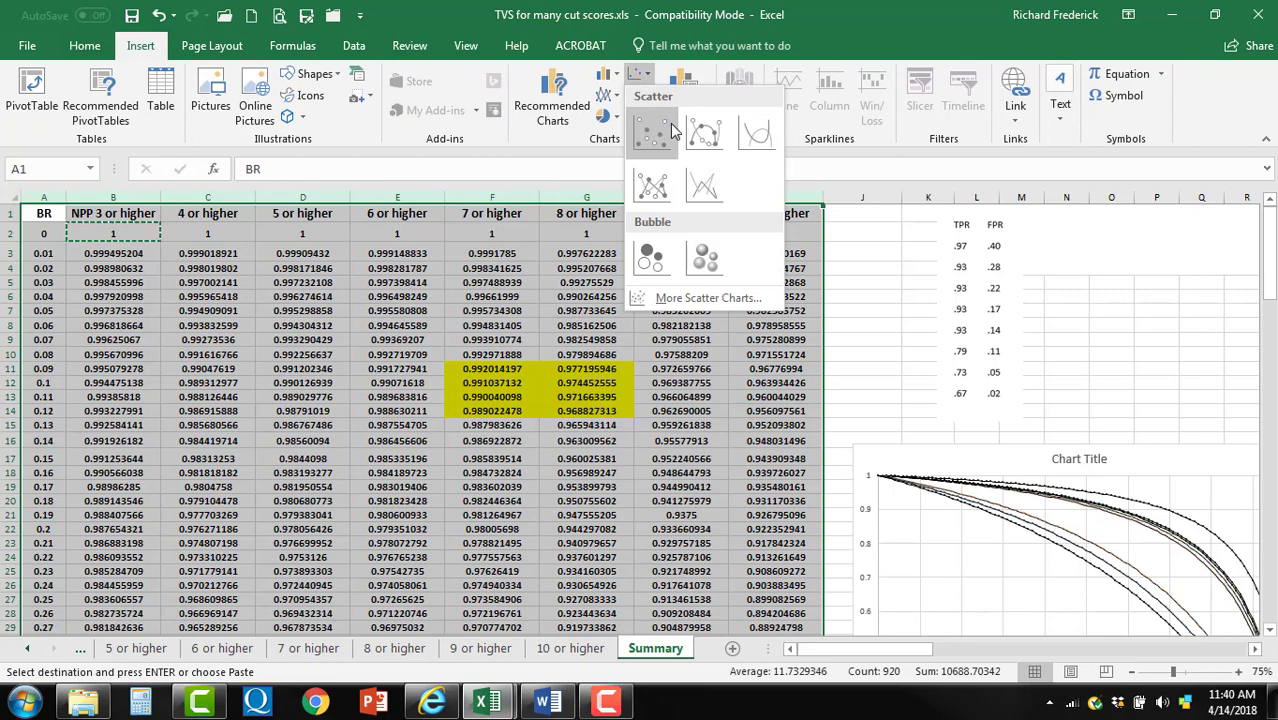
click(652, 132)
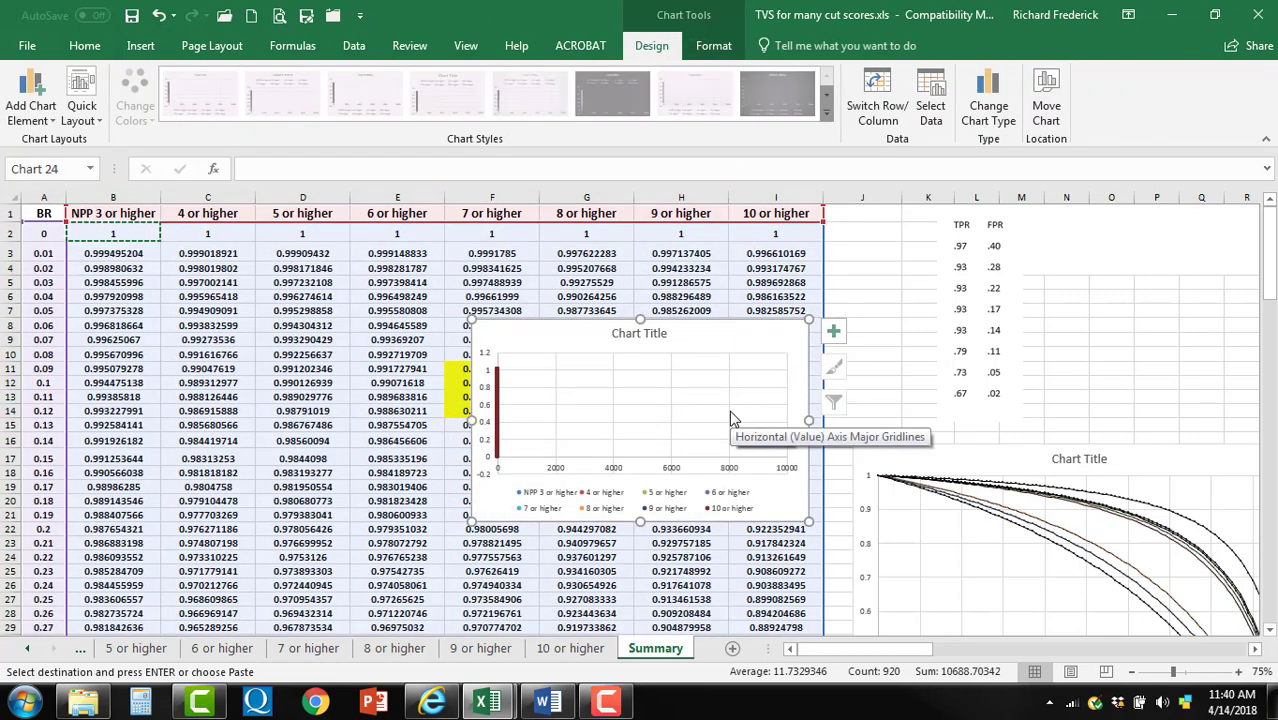
key(Delete)
- Examine the NPP curves of all cut scores in the existing Summary chart, leaving the chart deselected
click(1043, 521)
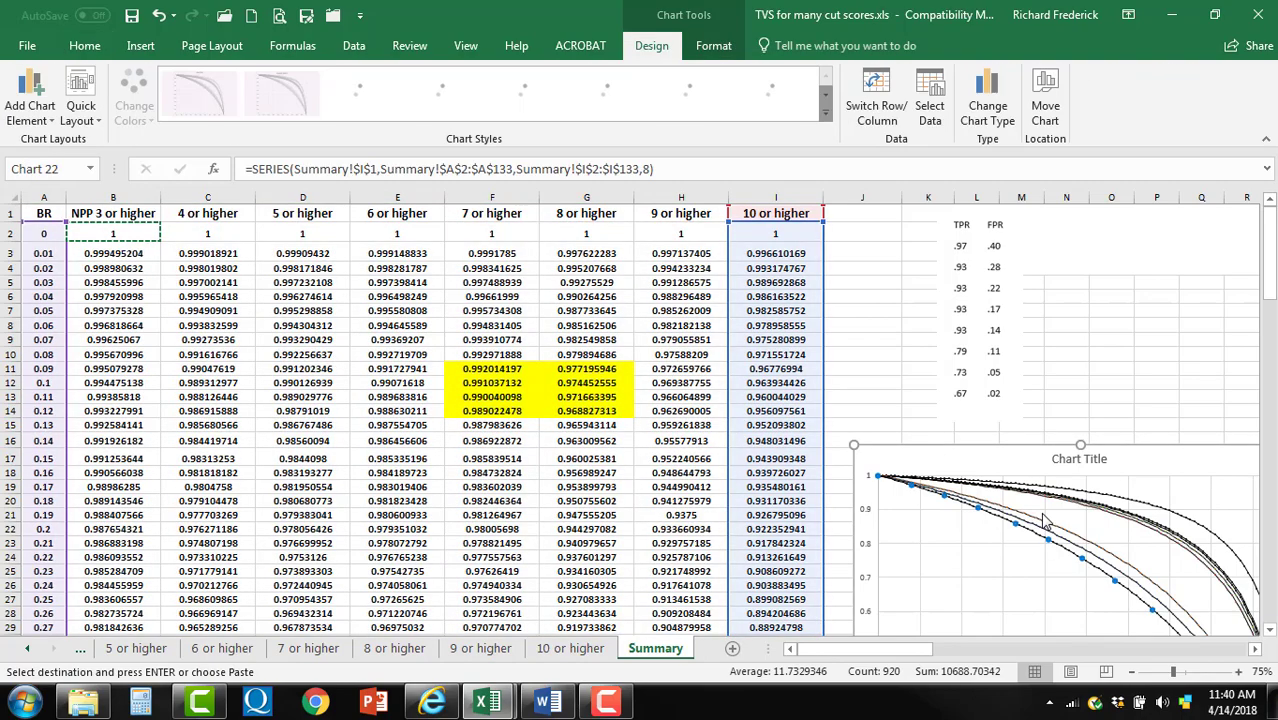
scroll(1043, 521, down, 7)
mouse_move(892, 646)
mouse_down()
mouse_move(941, 655)
mouse_move(889, 660)
mouse_move(954, 658)
mouse_move(898, 651)
mouse_up()
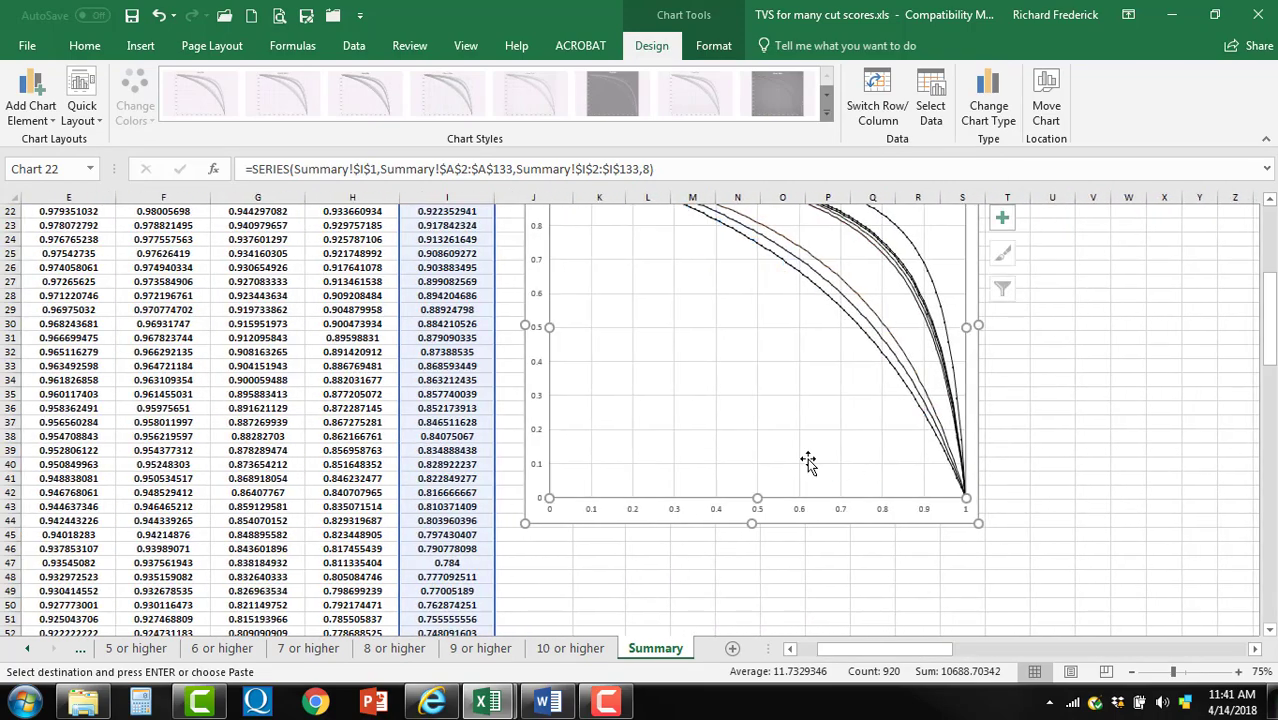
click(807, 458)
scroll(822, 513, up, 3)
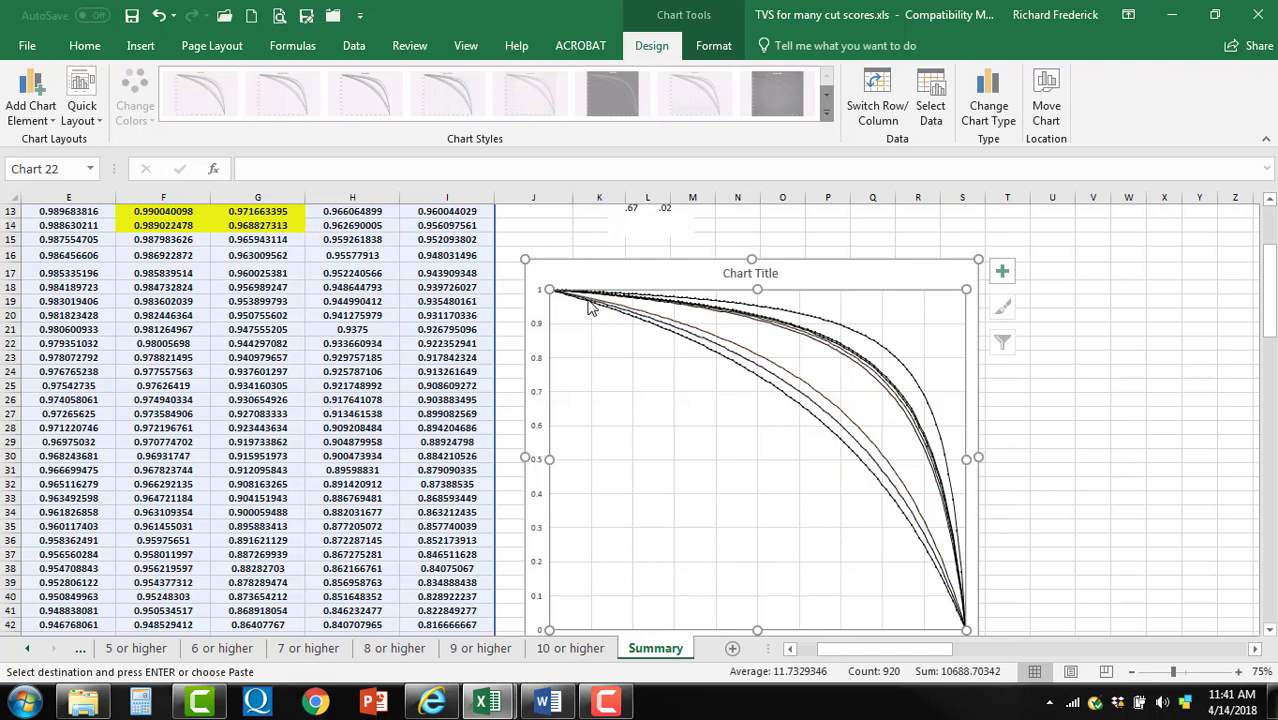
mouse_move(594, 313)
click(1133, 425)
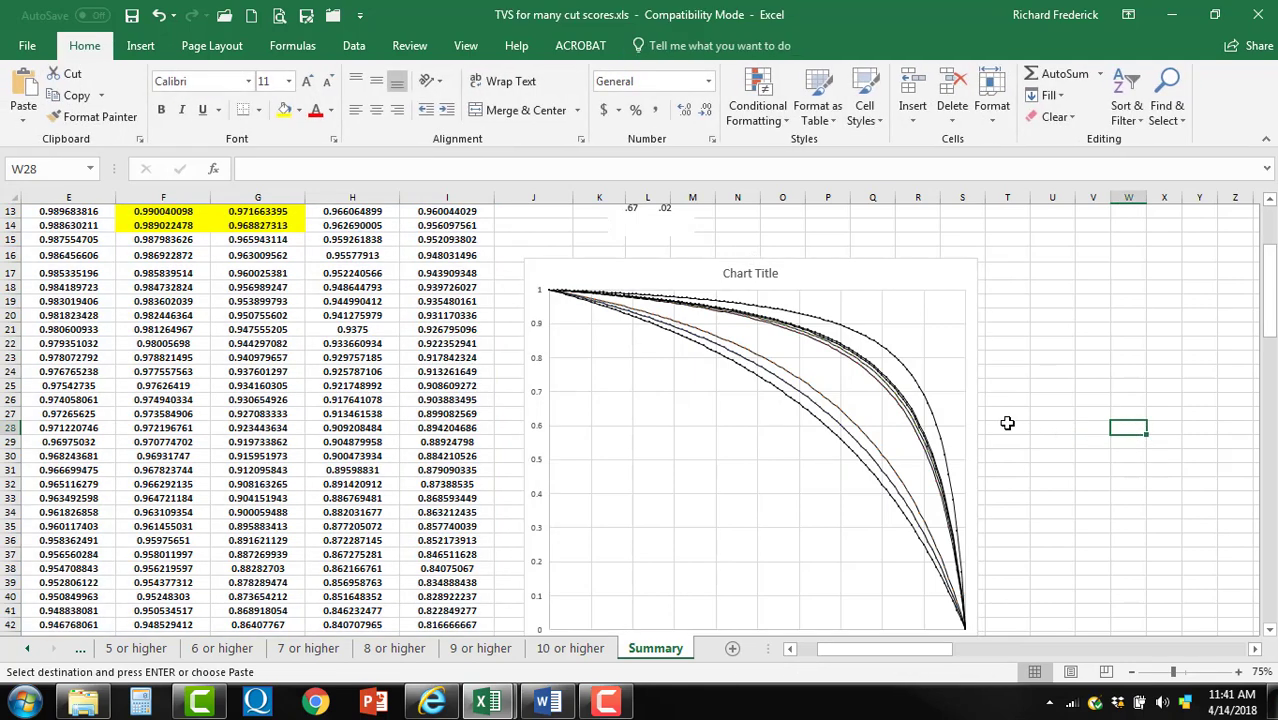